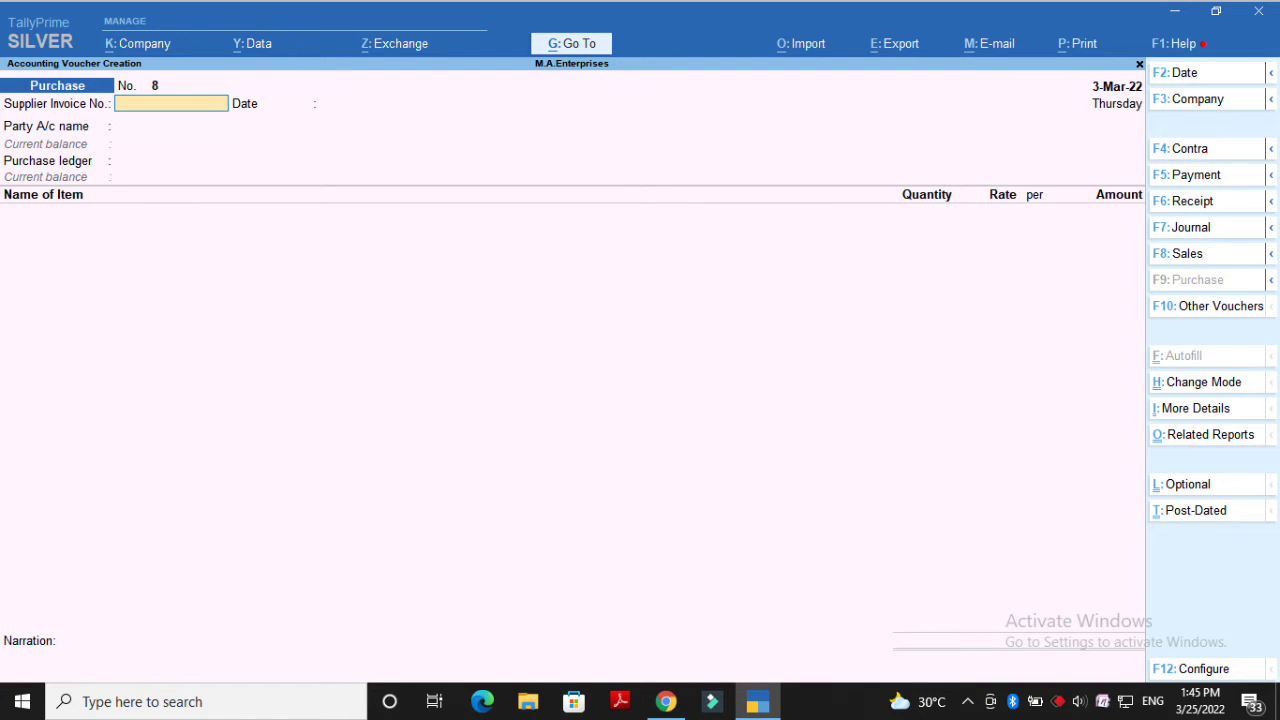
Step: Switch the purchase voucher to Accounting Invoice mode and set its date to 4-3-2022
key("ctrl+h")
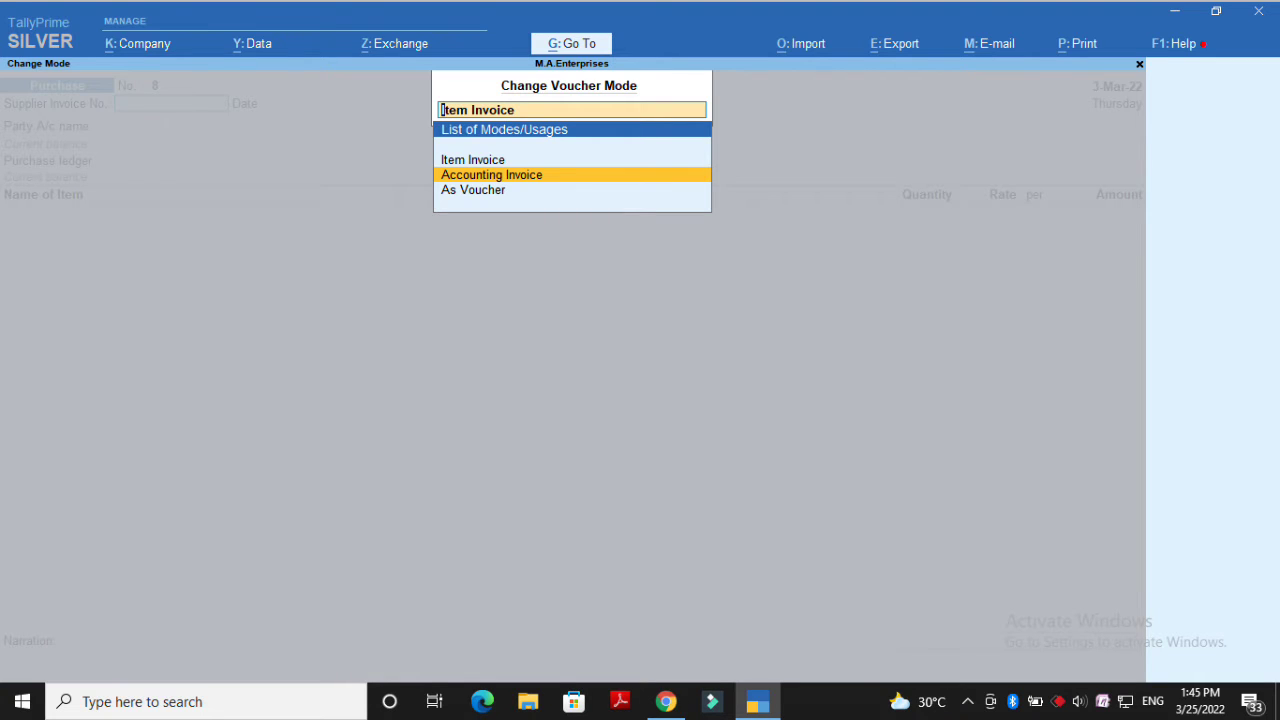
key("Return")
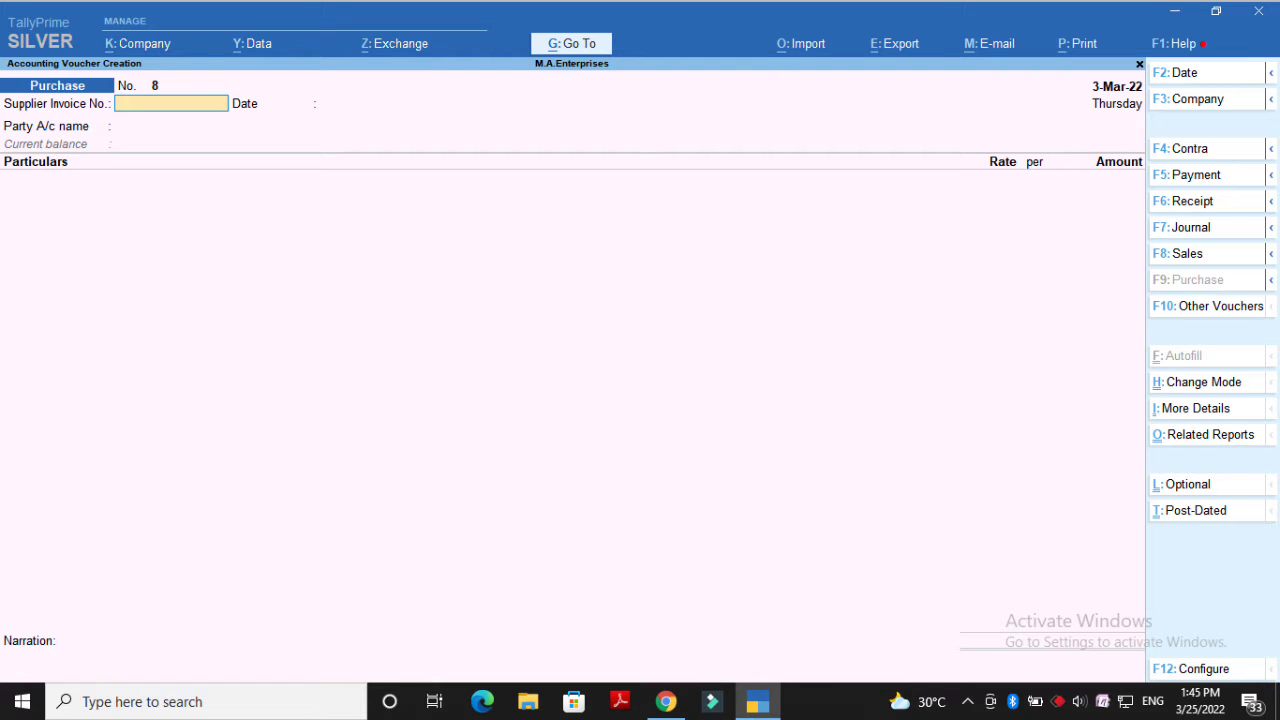
key("F2")
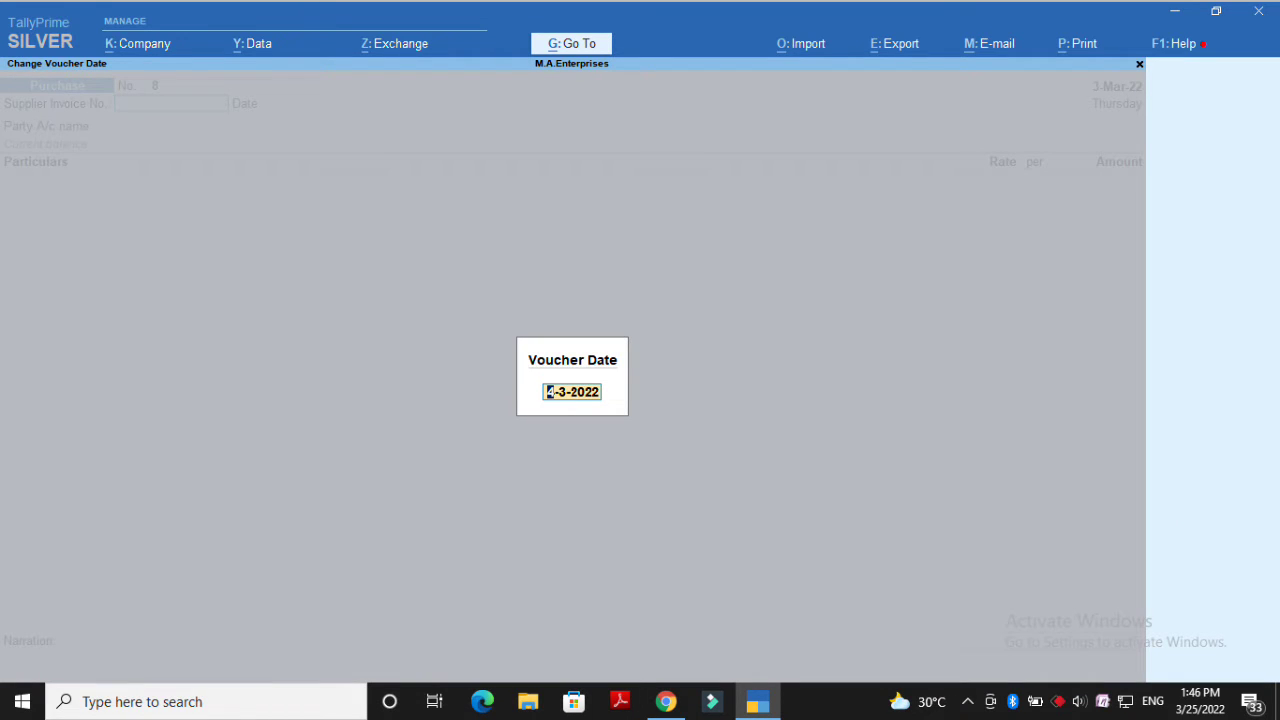
key("Return")
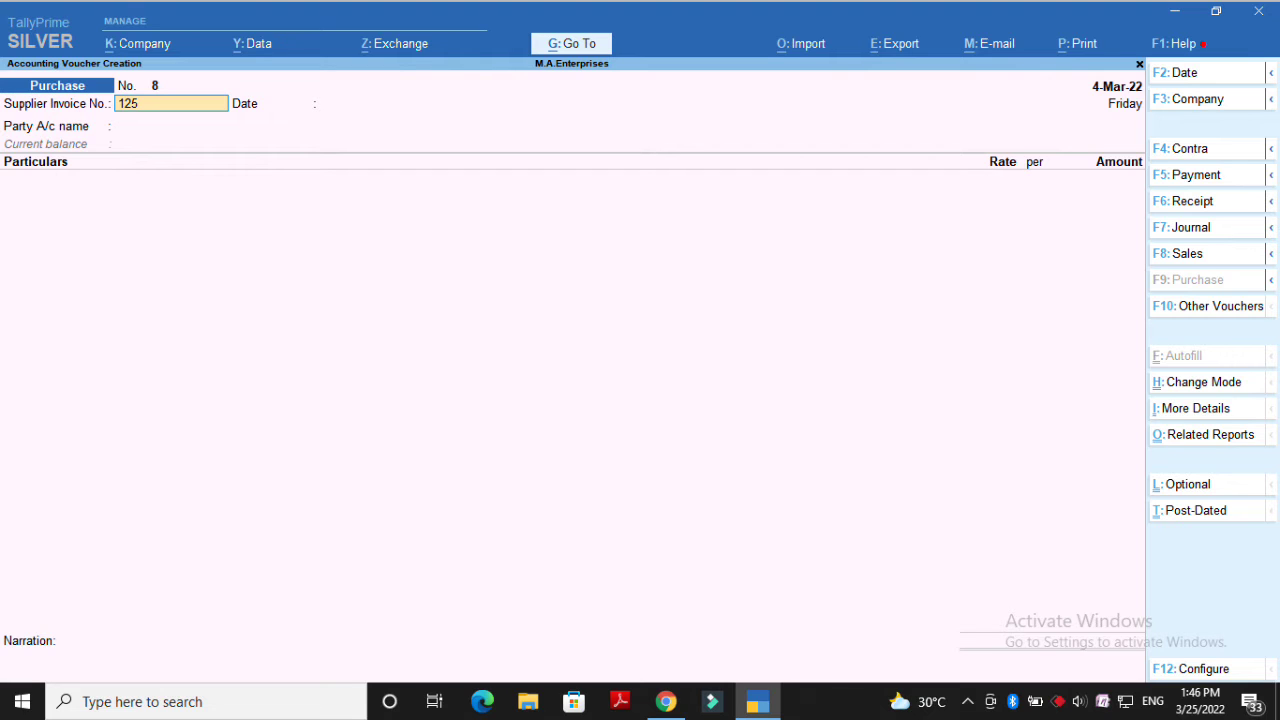
Step: Enter 125 as the supplier invoice number and accept 4-Mar-22 as the invoice date
type("125")
key("Return")
key("Return")
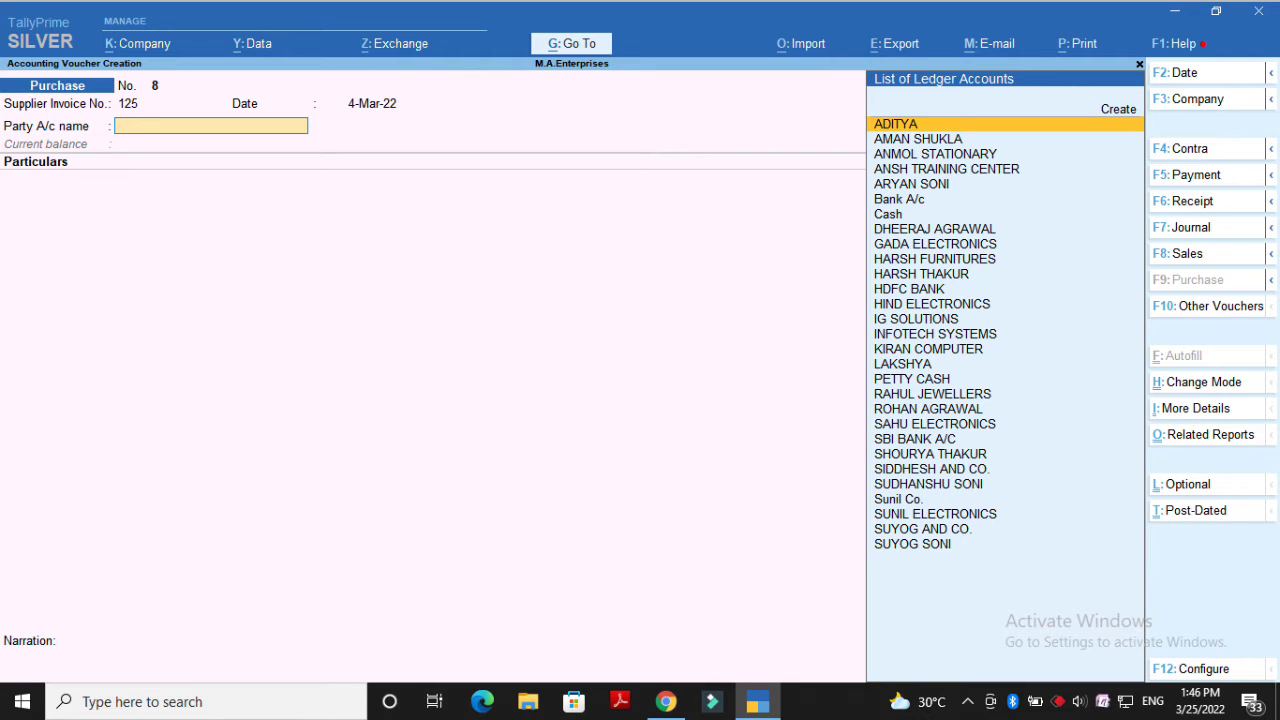
Step: Create a new party ledger named ANSH PLACEMENT PVT.LTD. under the Sundry Creditors group
key("alt+c")
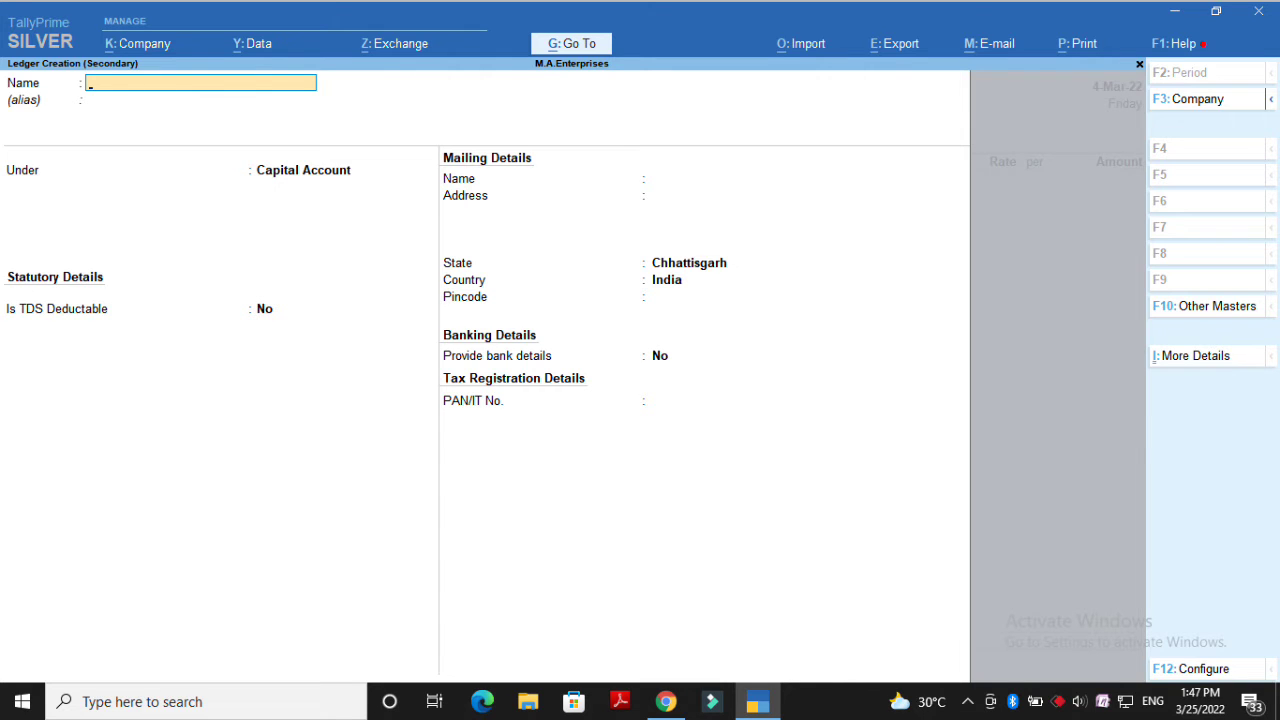
type("ANSH PLACEMENT PVT.LTD")
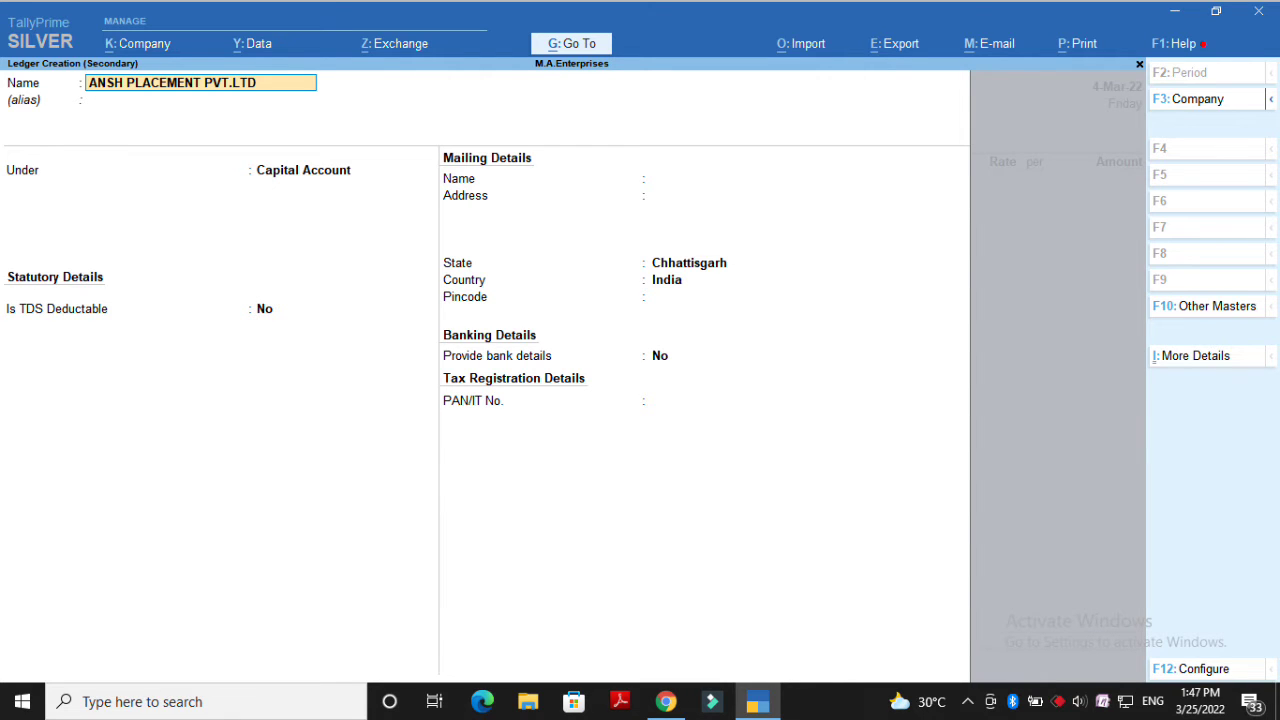
type(".")
key("Return")
key("Return")
type("Sundry Creditors")
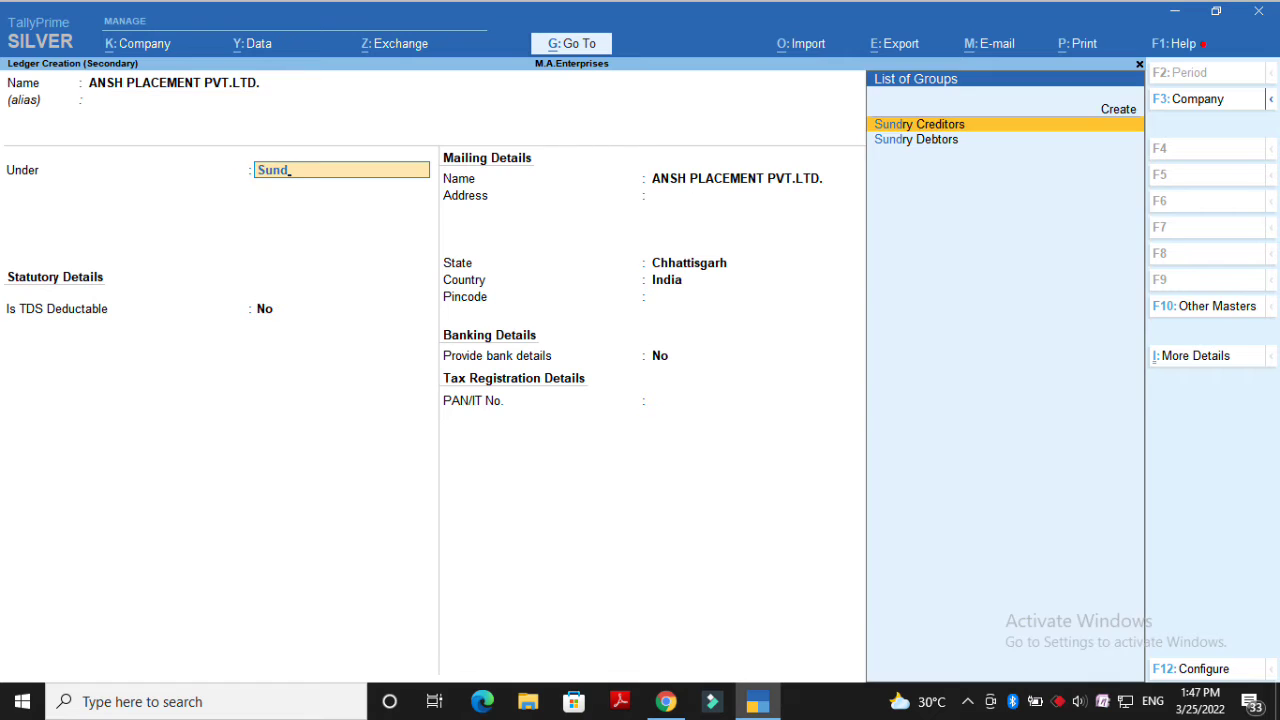
key("Return")
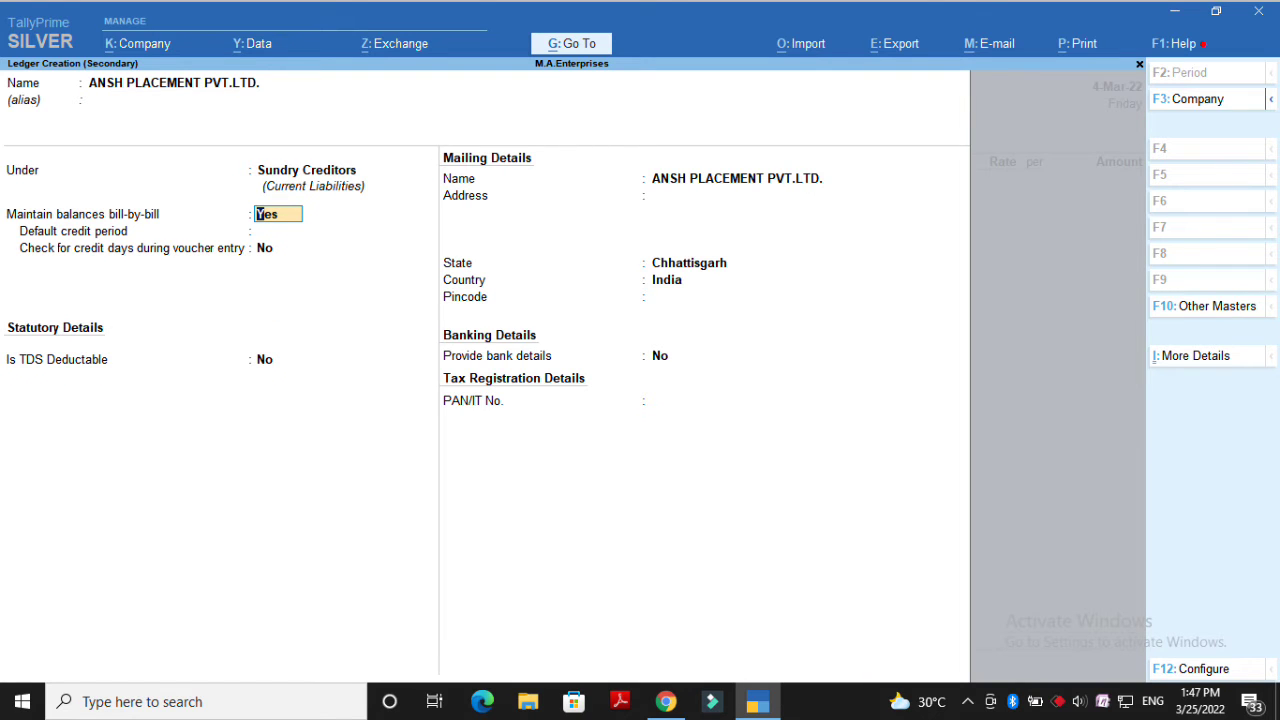
Step: Keep bill-by-bill balances for the party ledger and mark it as TDS deductable
key("Return")
key("Return")
key("Return")
type("yes")
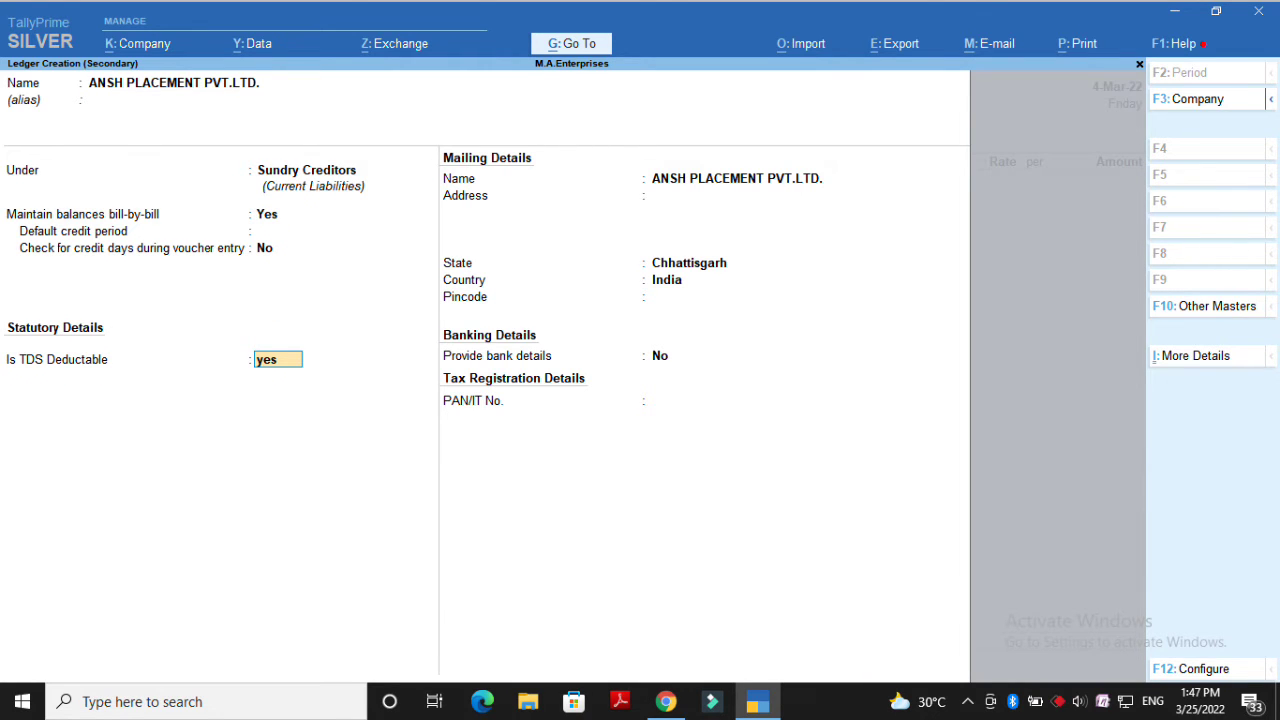
key("Return")
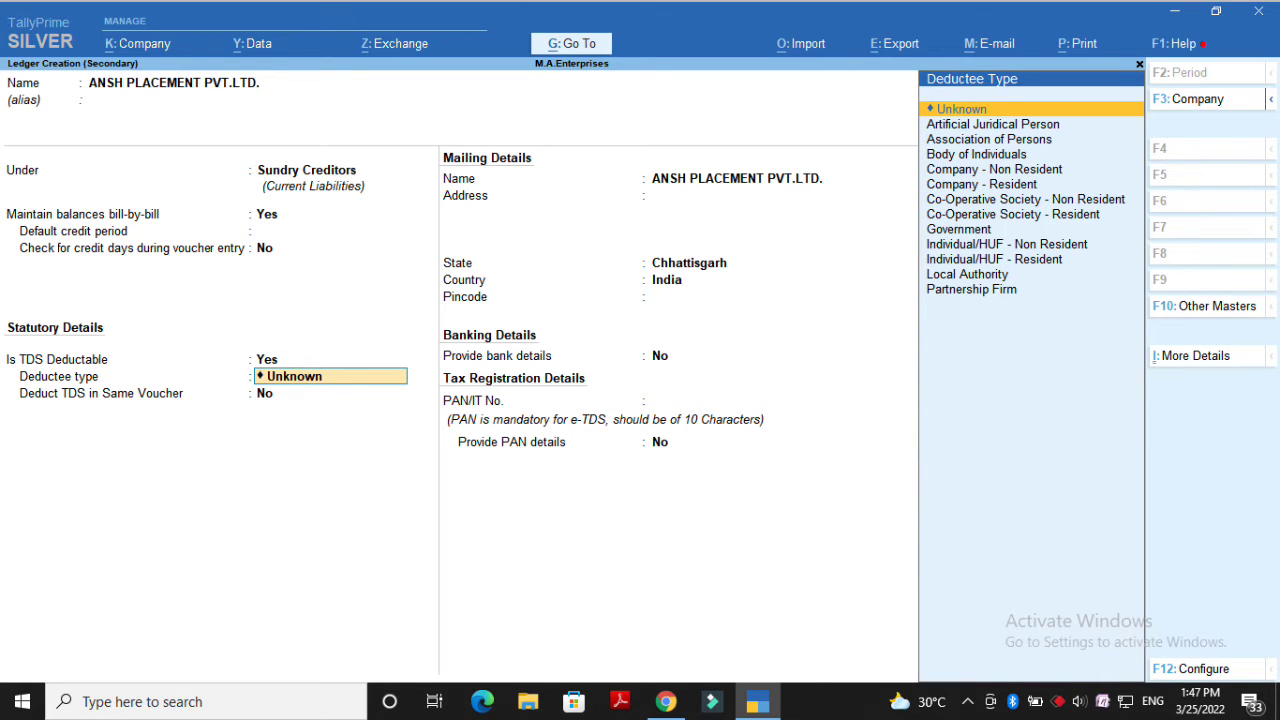
Step: Set the party's deductee type to Company - Resident and enable TDS deduction in the same voucher
key("Down")
key("Down")
key("Down")
key("Down")
key("Down")
key("Return")
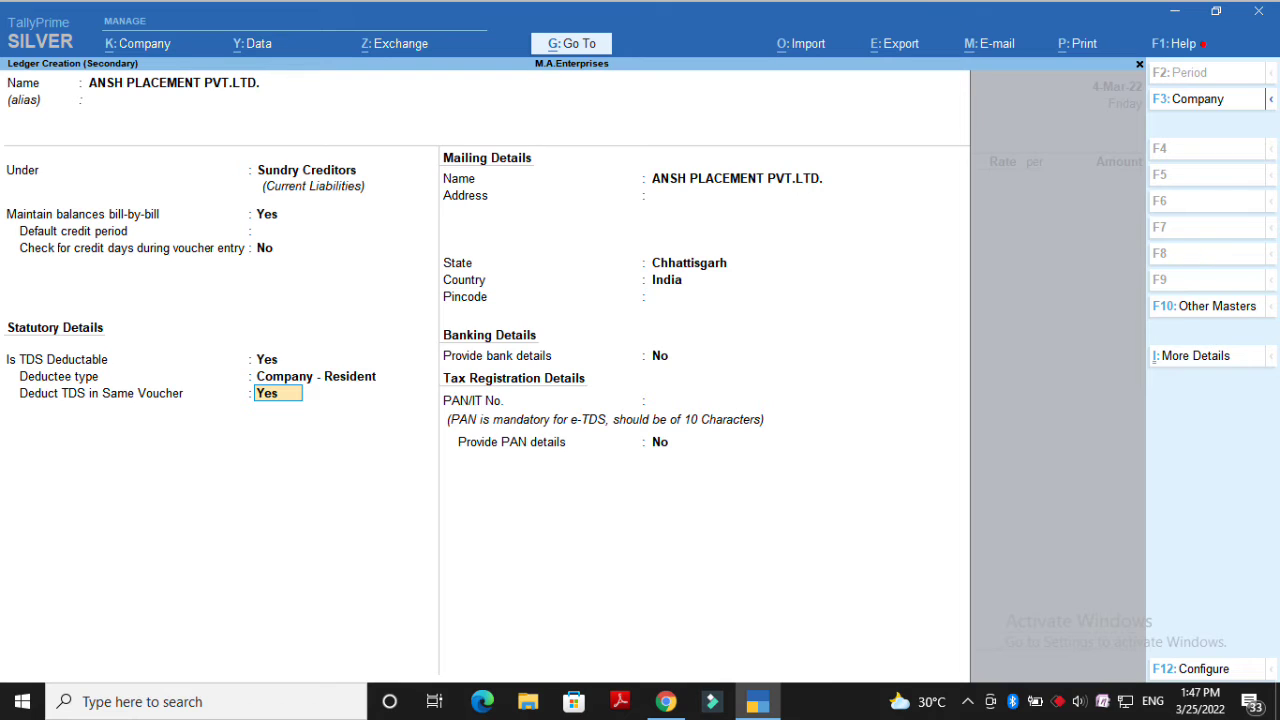
key("Return")
Step: Enter the party's PAN, save the ledger, and accept the voucher's party details without receipt details
key("Return")
key("Return")
key("Return")
key("Return")
key("Return")
key("Return")
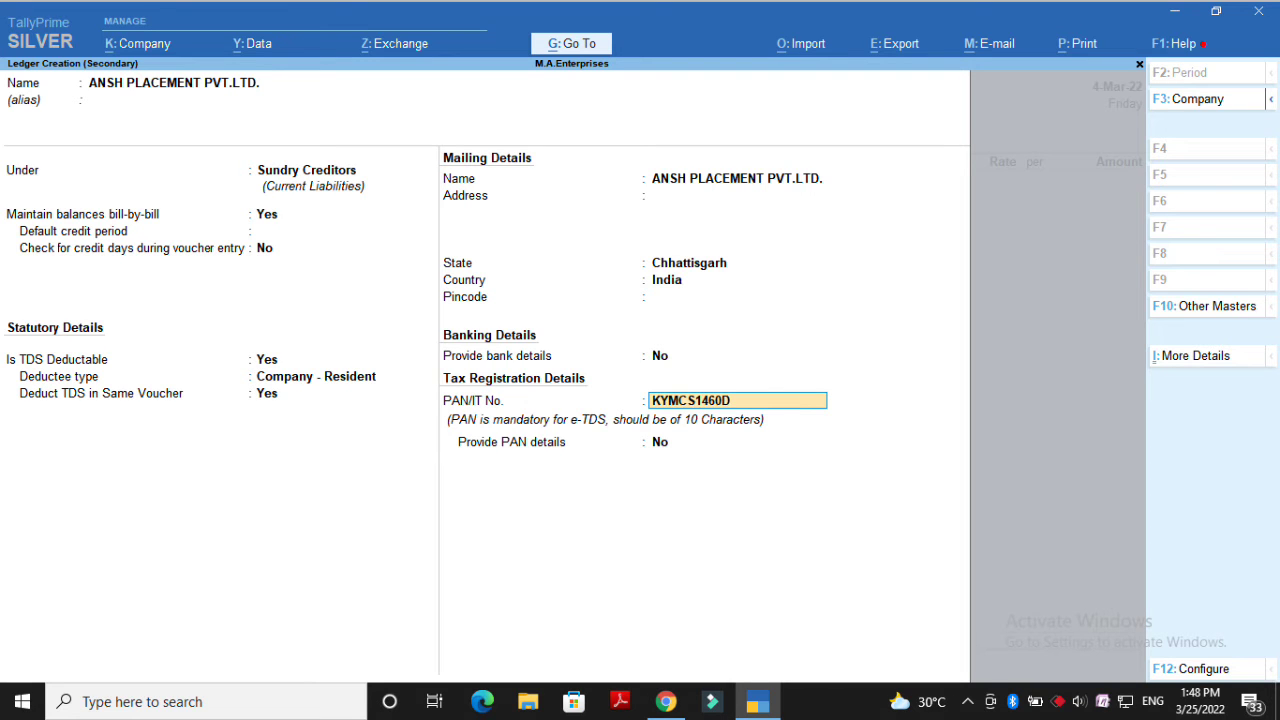
key("ctrl+a")
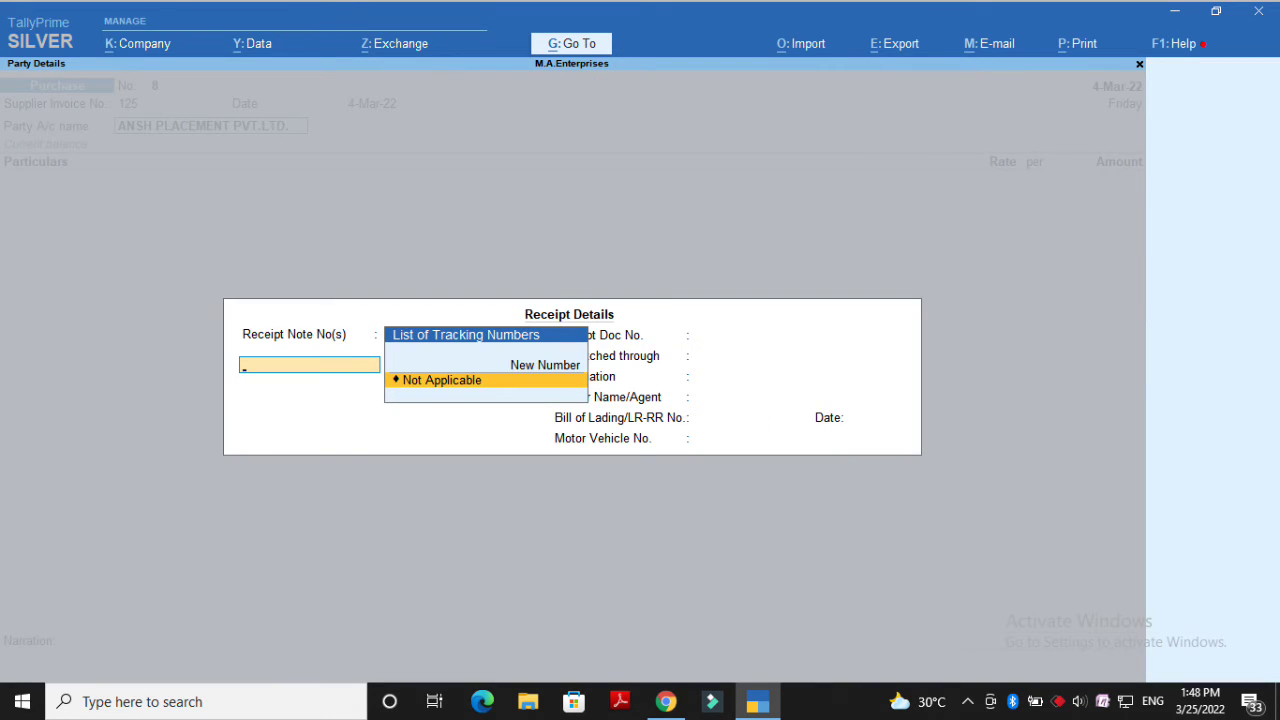
key("Escape")
key("ctrl+a")
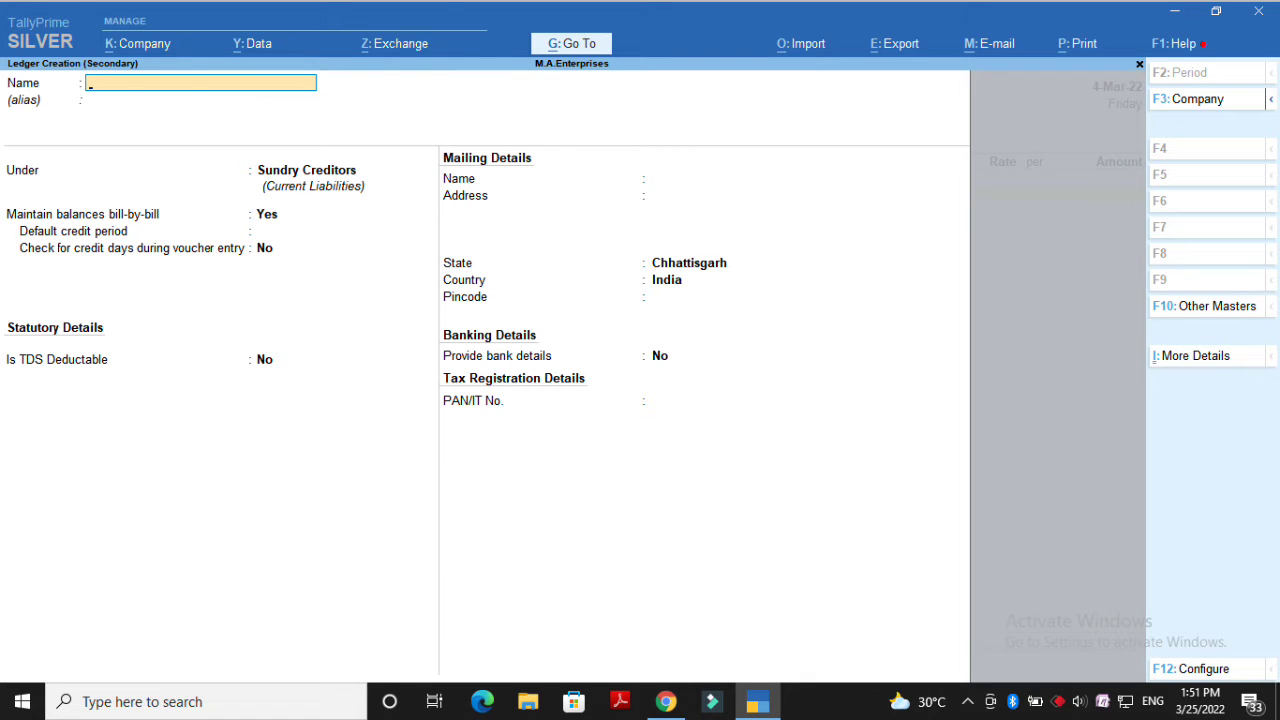
Step: Create an expense ledger named LABOUR CHARGES under Indirect Expenses for the voucher's particulars
type("LABOUR CHARGES")
key("Return")
type("INDI")
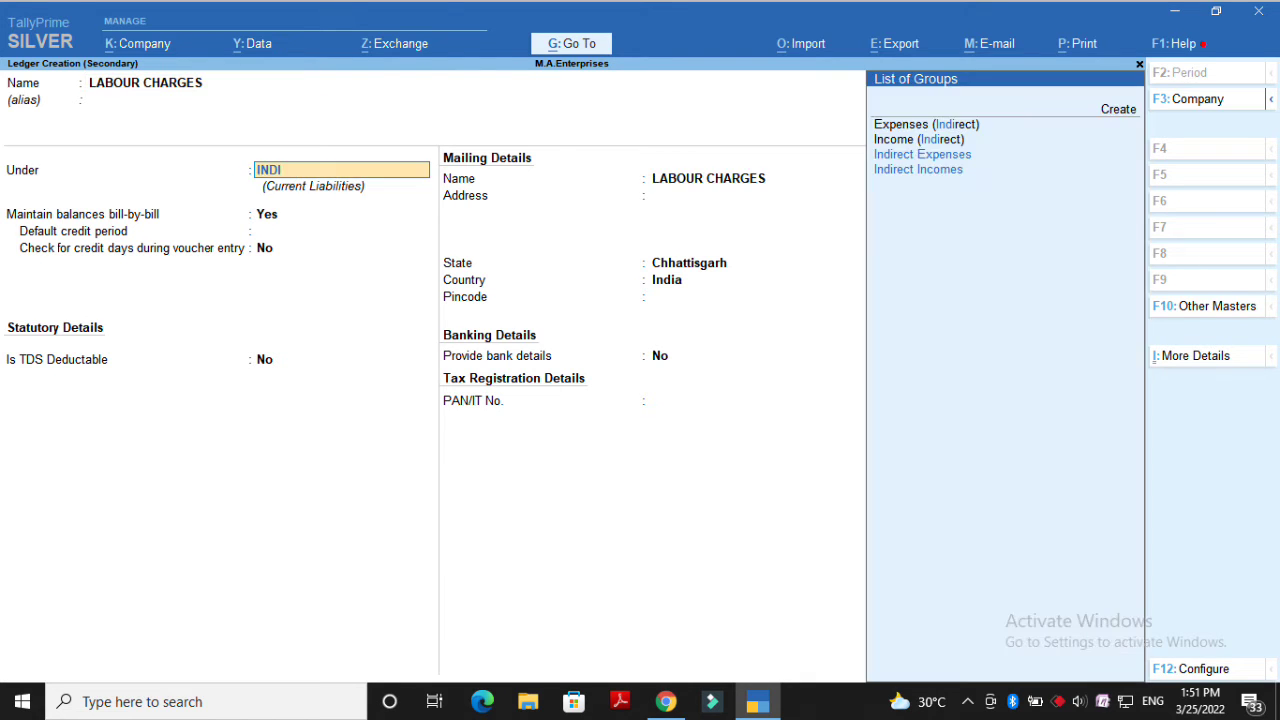
key("Return")
key("Return")
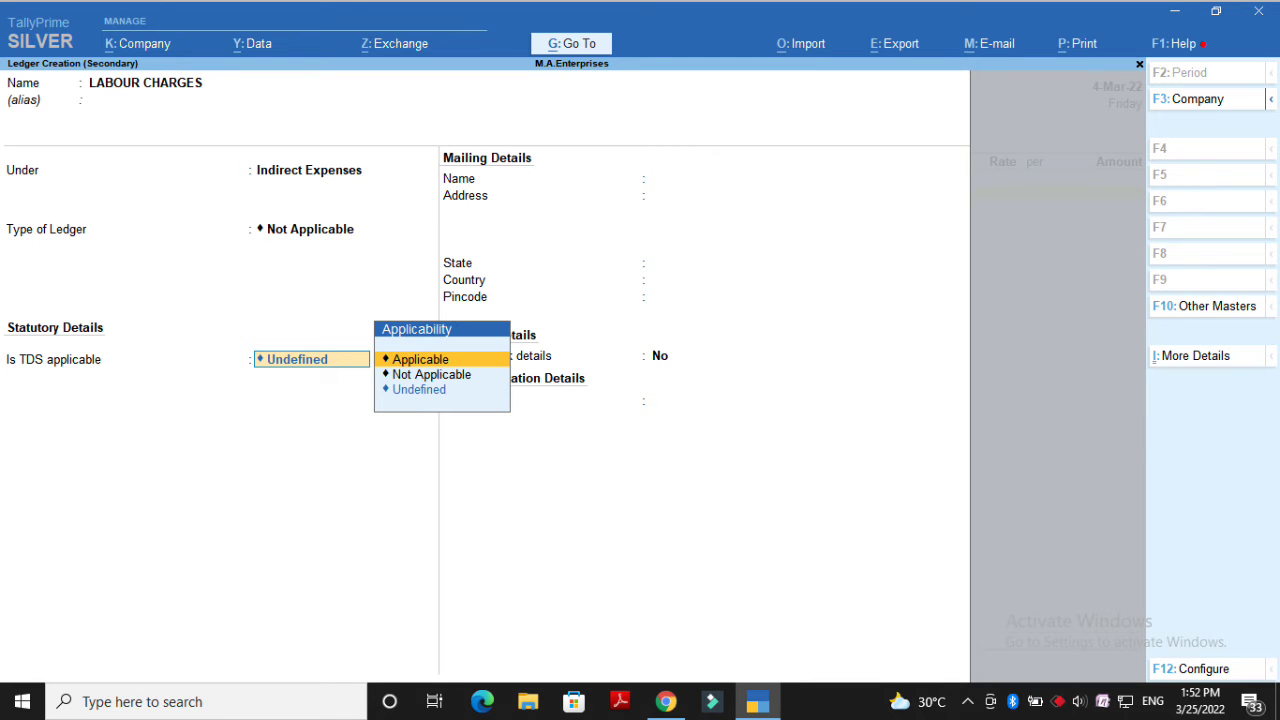
Step: Make TDS applicable to the LABOUR CHARGES ledger and set its nature of payment to Any
key("Return")
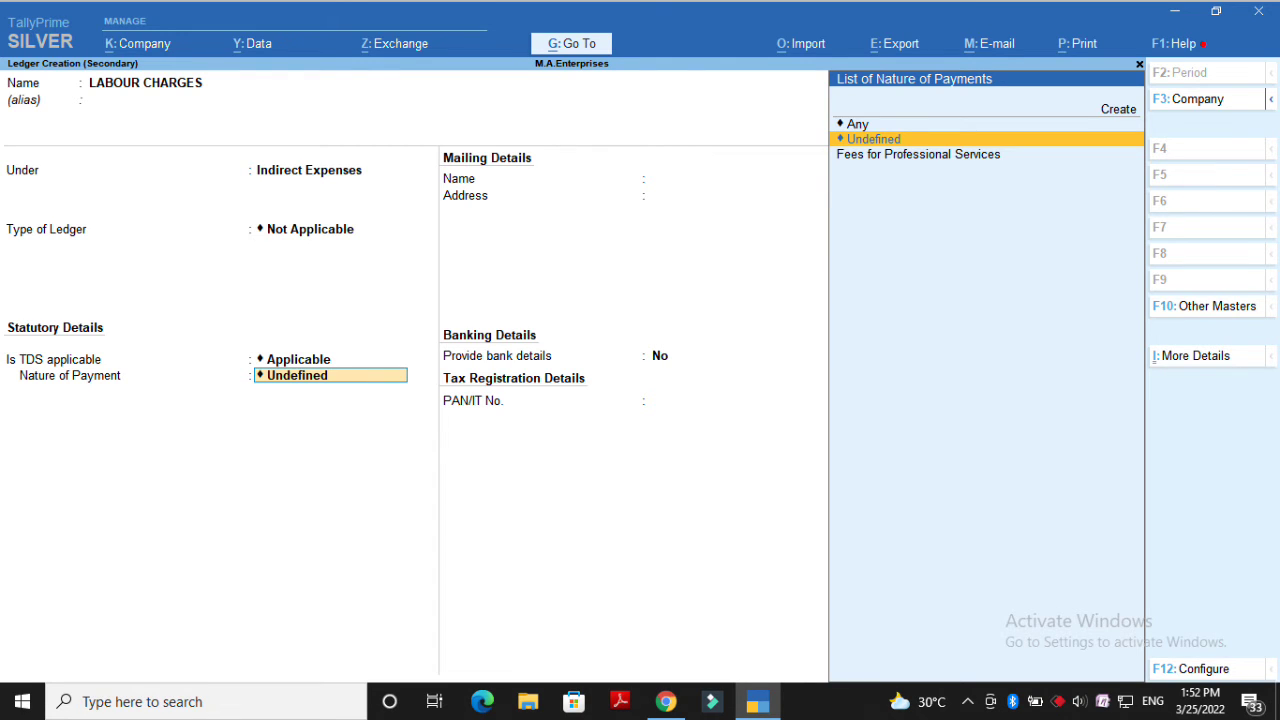
key("Up")
key("Up")
key("Down")
key("Return")
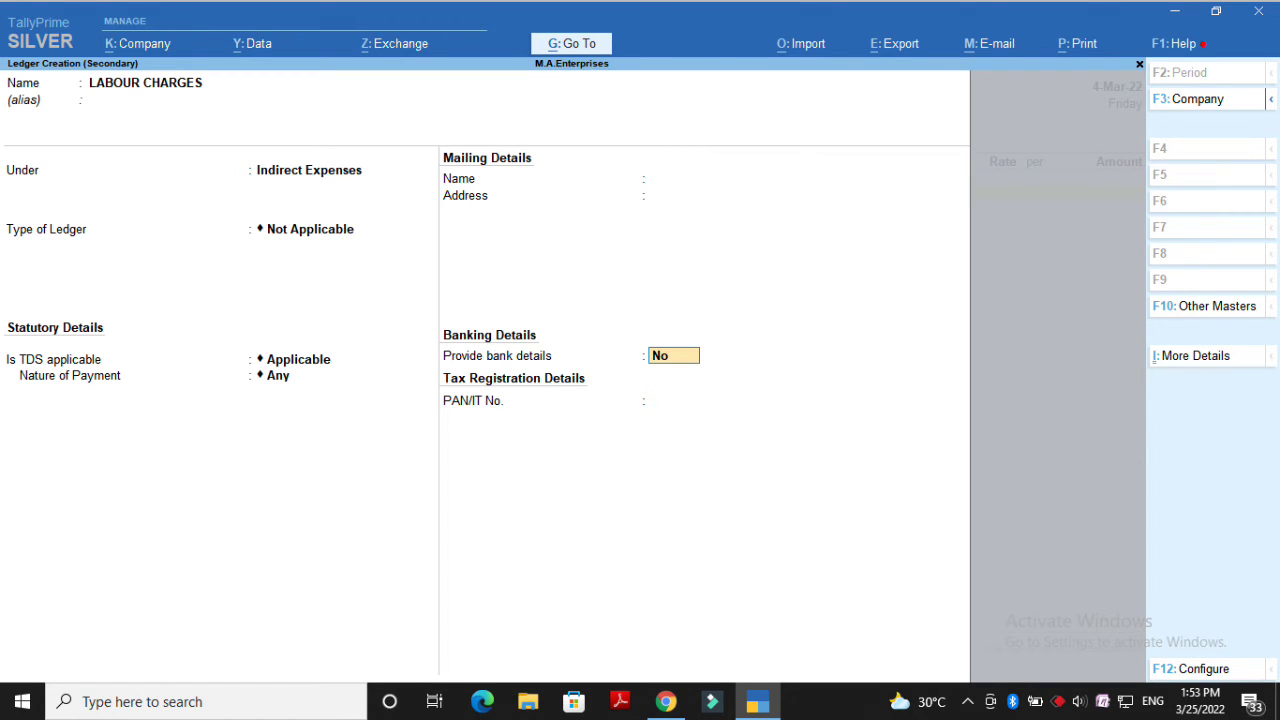
Step: Save the LABOUR CHARGES ledger and enter 90000 as its amount in the purchase voucher
key("ctrl+a")
type("90000")
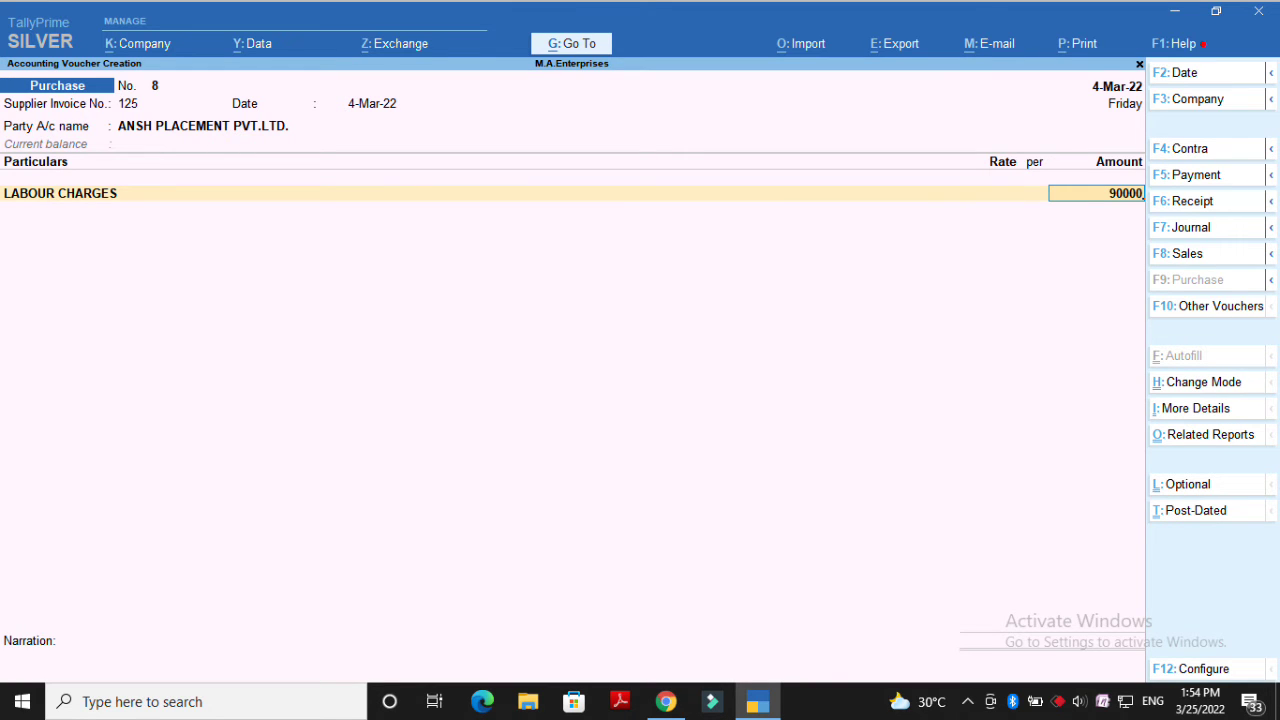
key("Return")
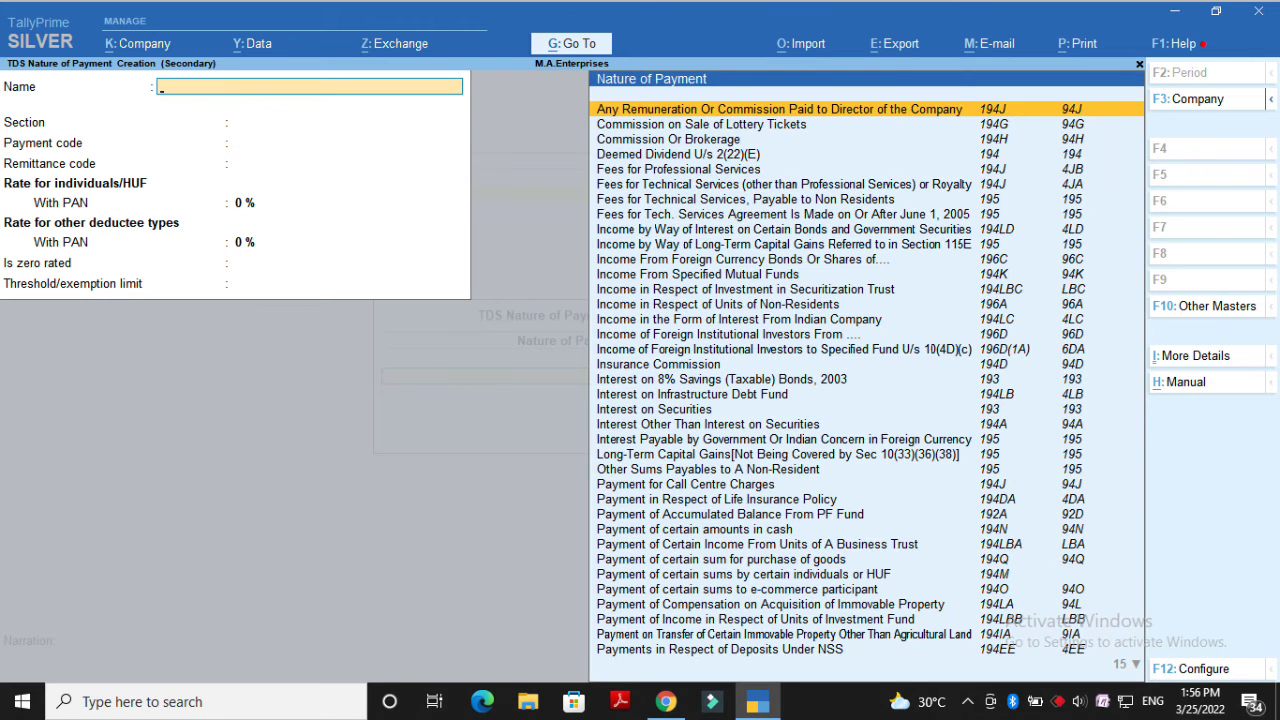
Step: Create the Payments to Contractors TDS nature of payment with 1 % for individuals/HUF, 2 % for other deductees, and a 30000 exemption limit
type("Contra")
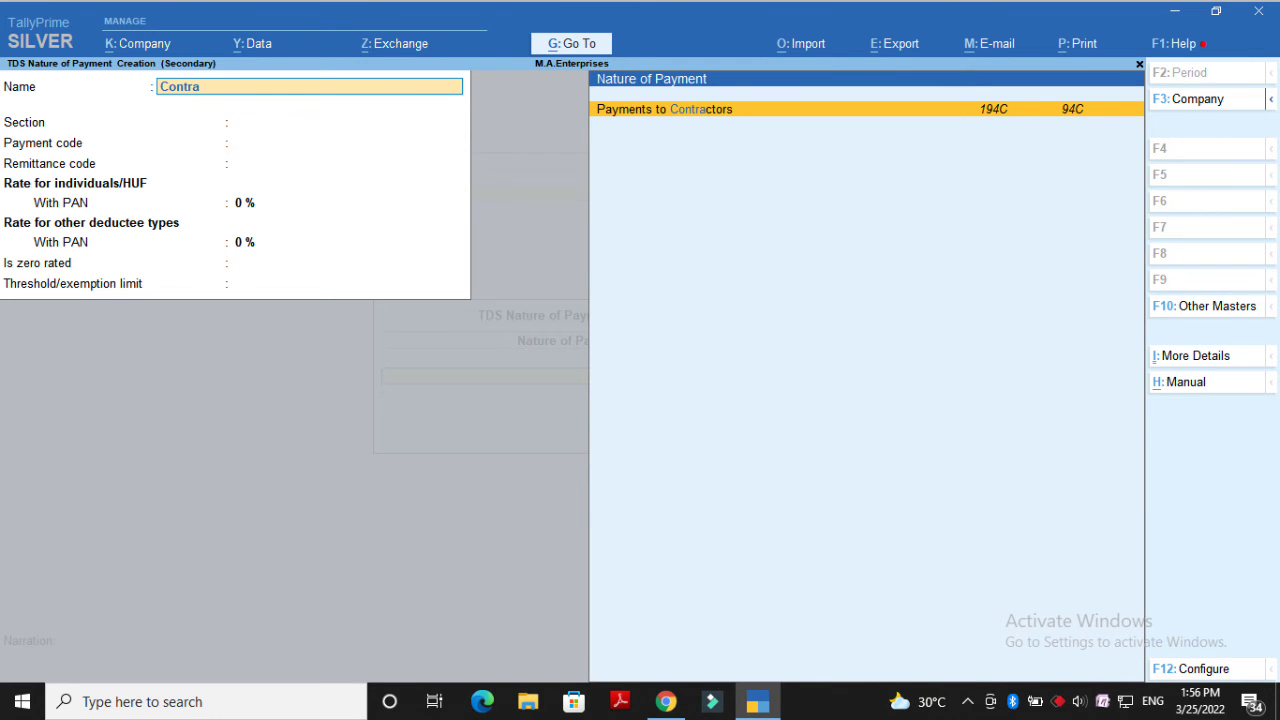
key("Return")
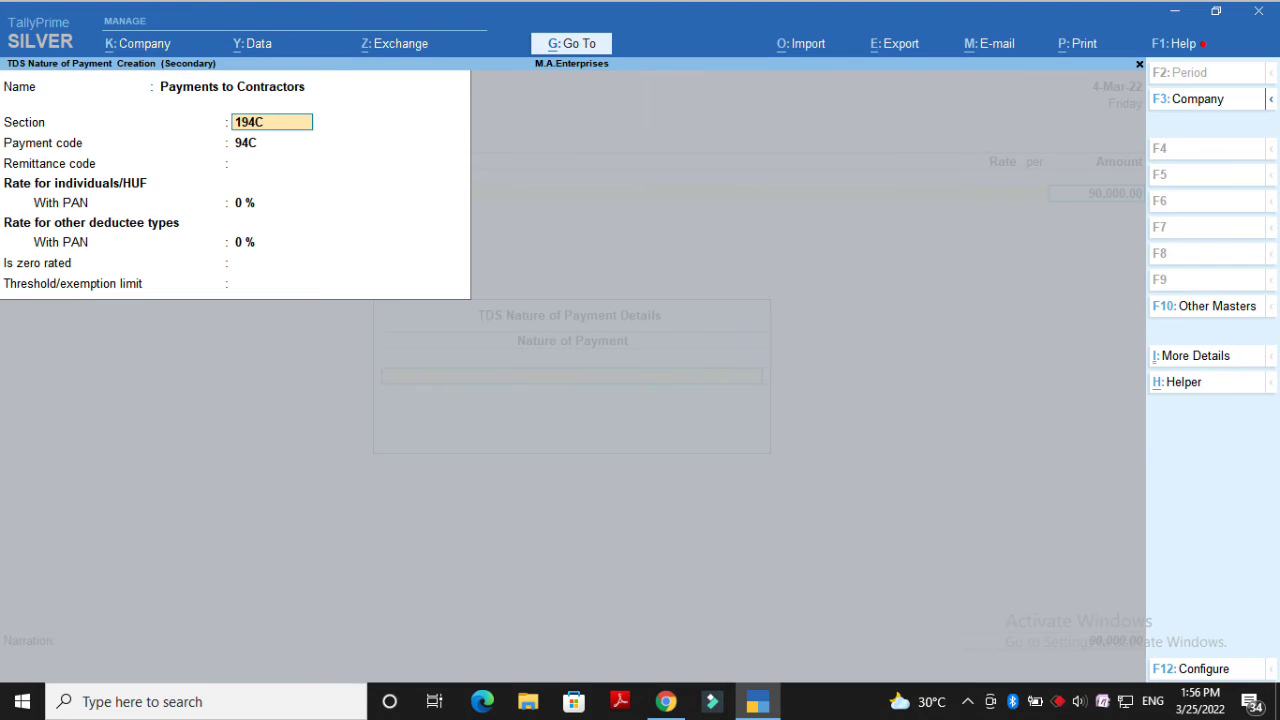
key("Return")
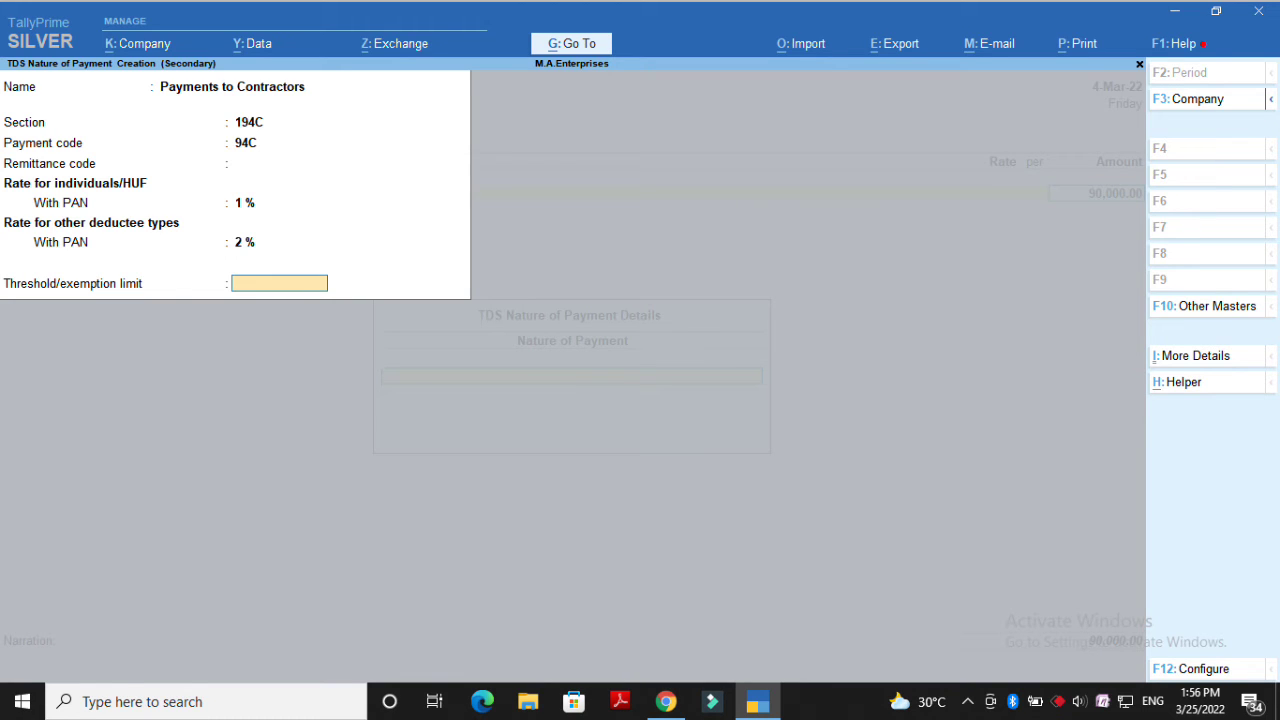
type("30000")
key("Return")
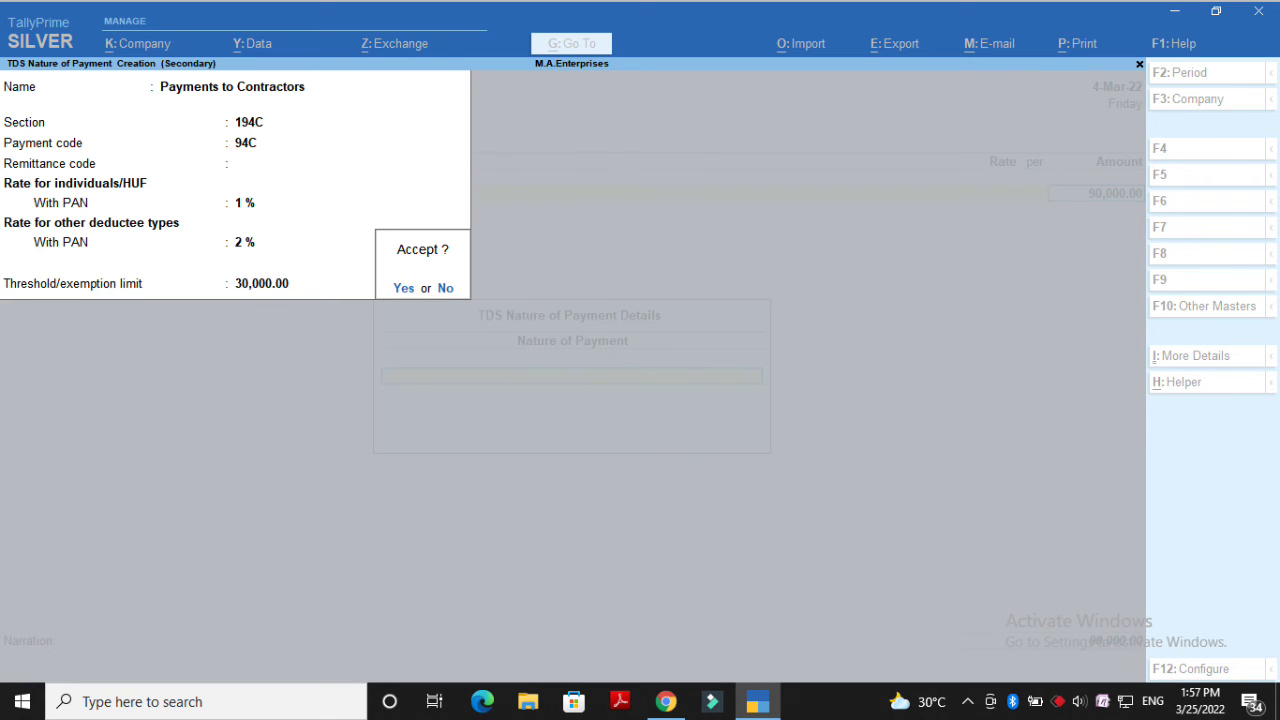
key("Return")
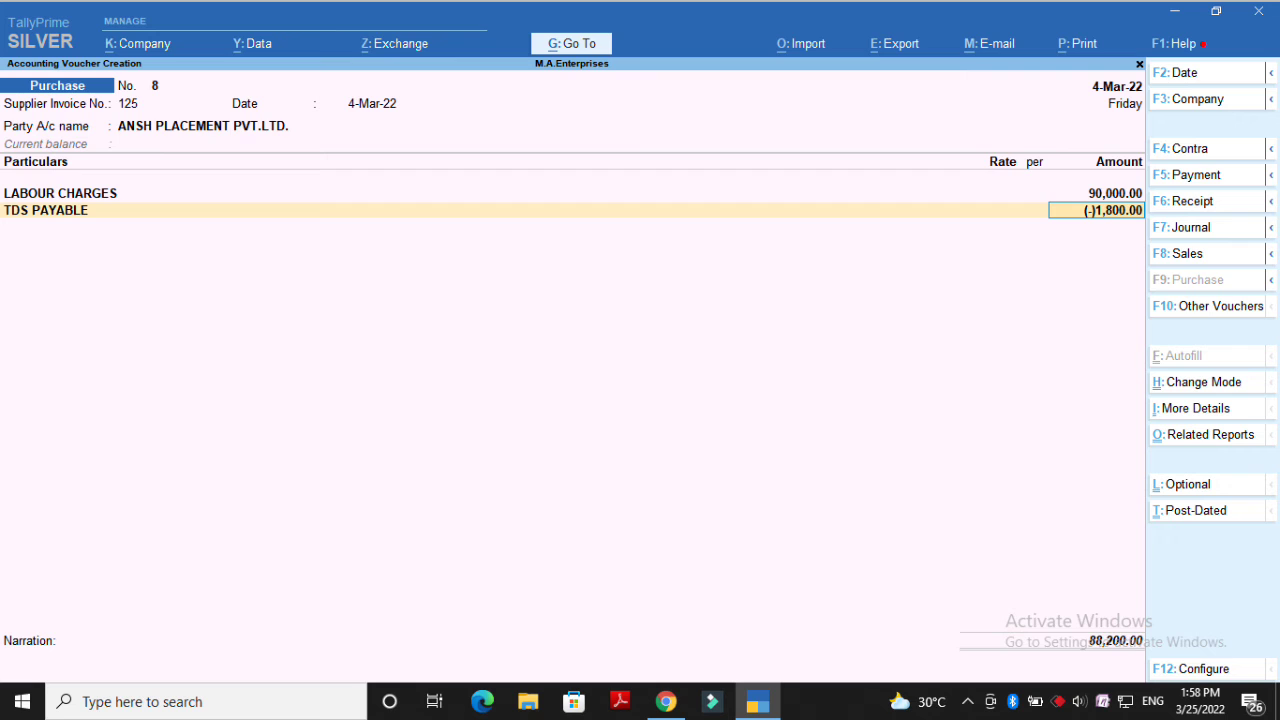
Step: Accept the TDS PAYABLE deduction line and record the 90,000 bill as New Ref 125 in the bill-wise details
key("Return")
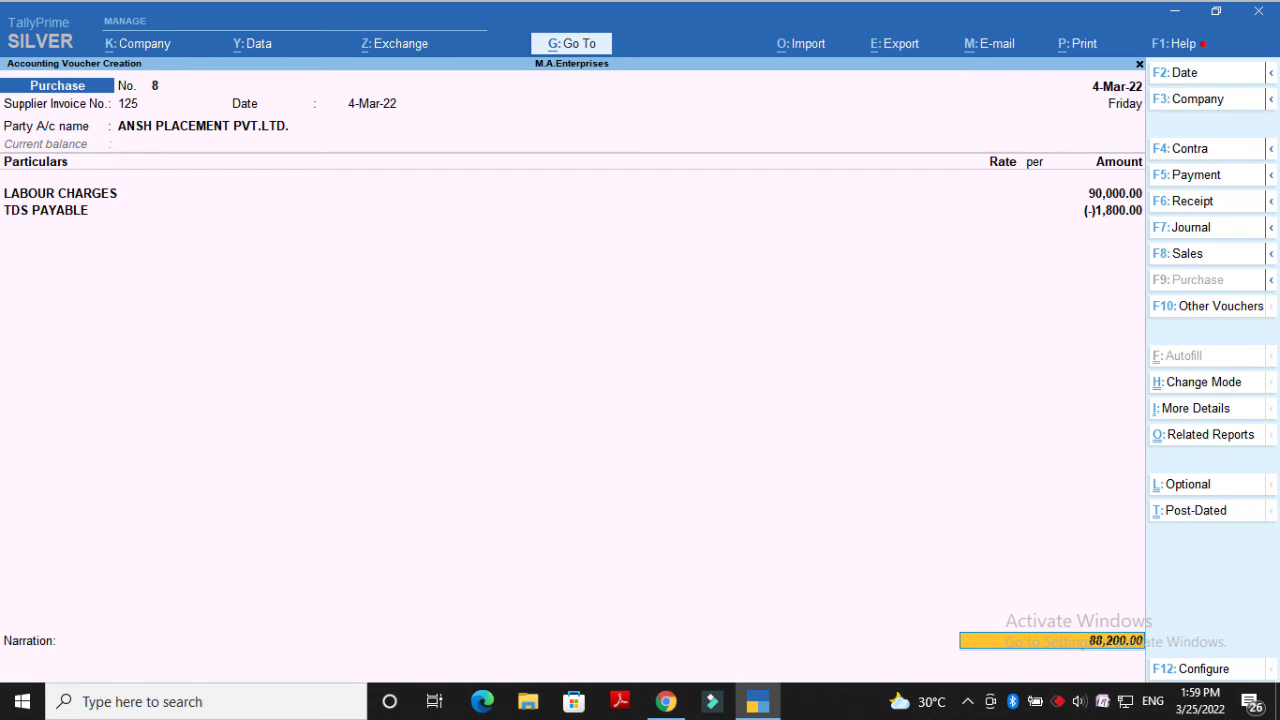
key("Return")
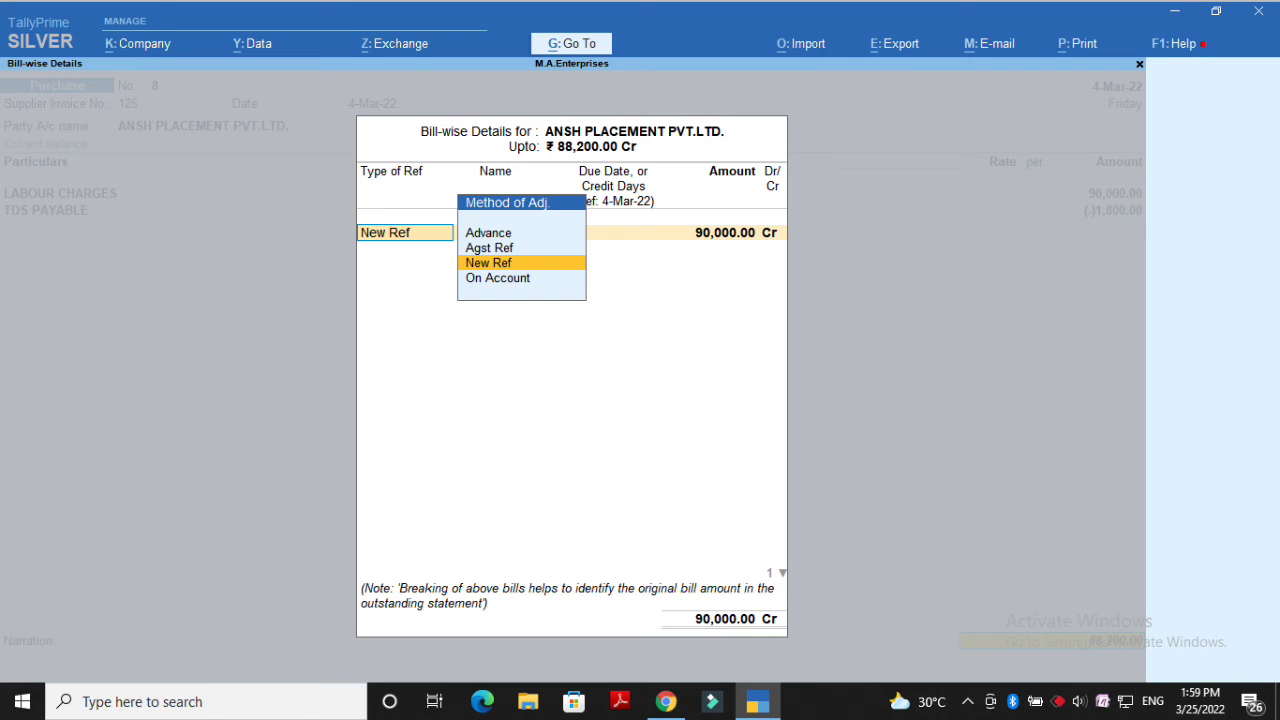
key("Return")
key("Return")
key("Return")
key("Return")
key("Return")
Step: Name the TDS bill reference 125 - TDS and save the purchase voucher without a narration
type("125 - TDS")
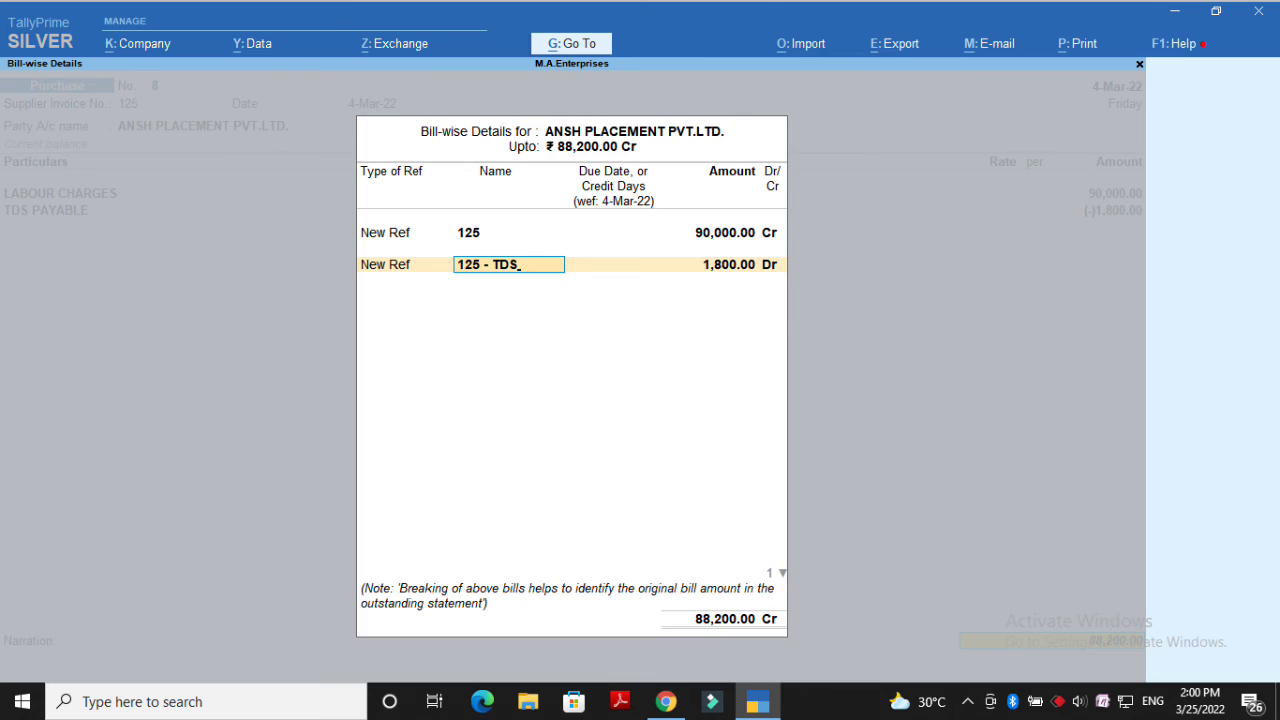
key("Return")
key("Return")
key("Return")
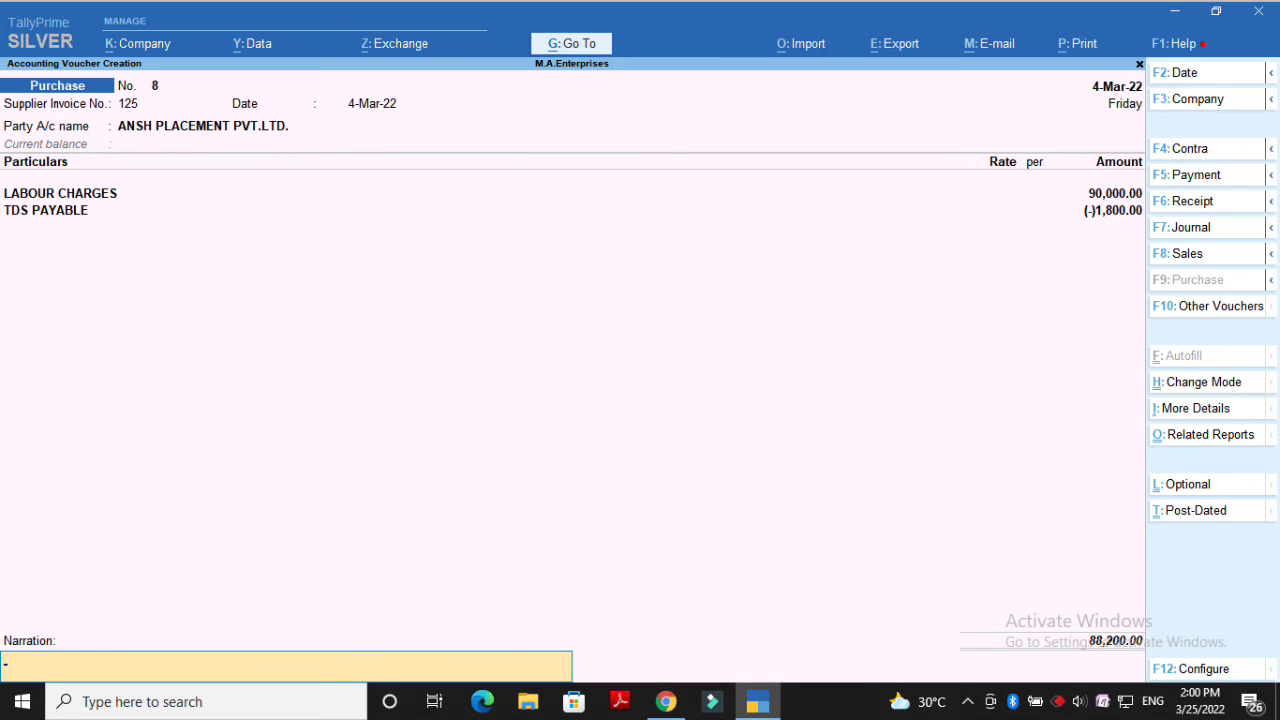
key("Return")
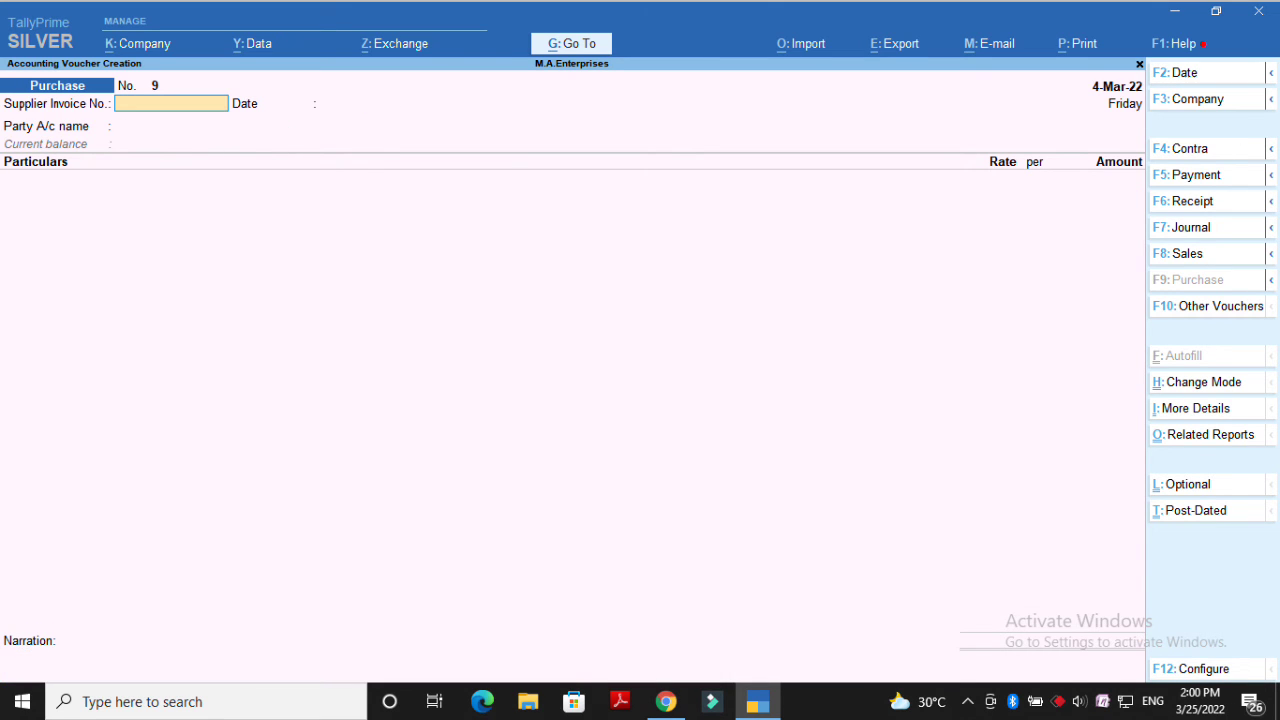
Step: Open the Balance Sheet and drill down through Current Liabilities to Sundry Creditors to examine the supplier balances
key("alt+g")
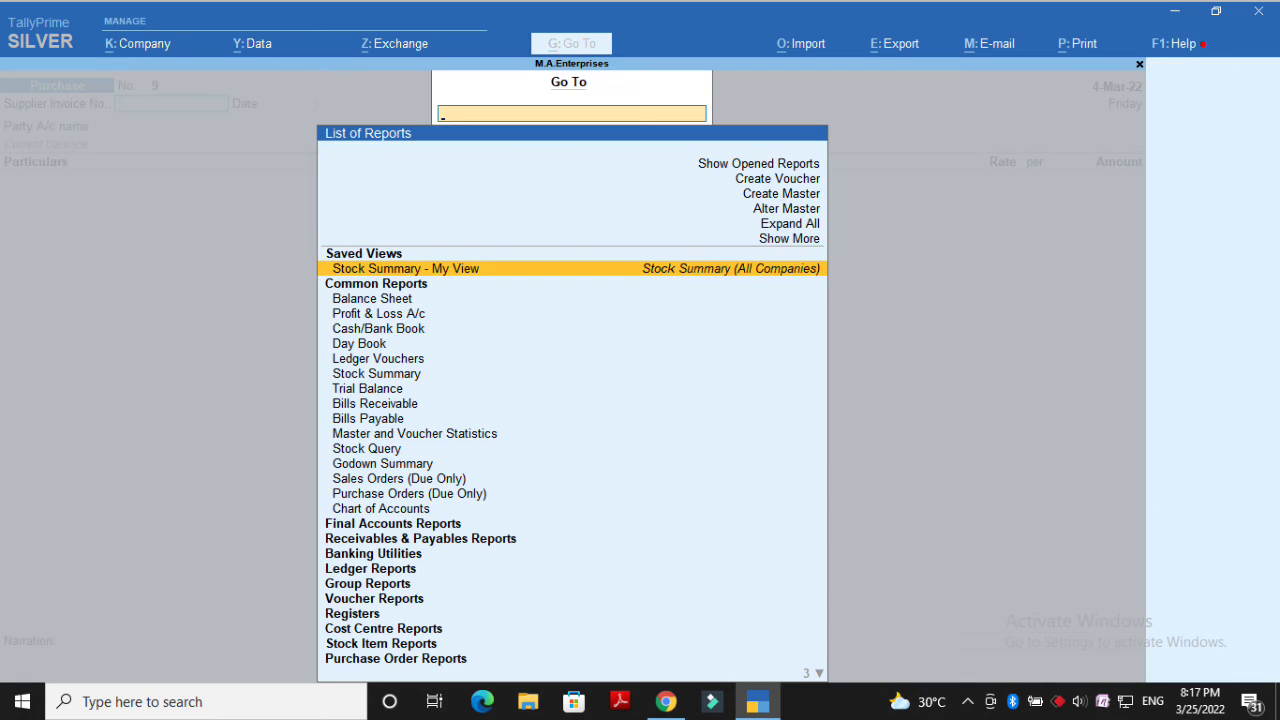
type("Bal")
key("Return")
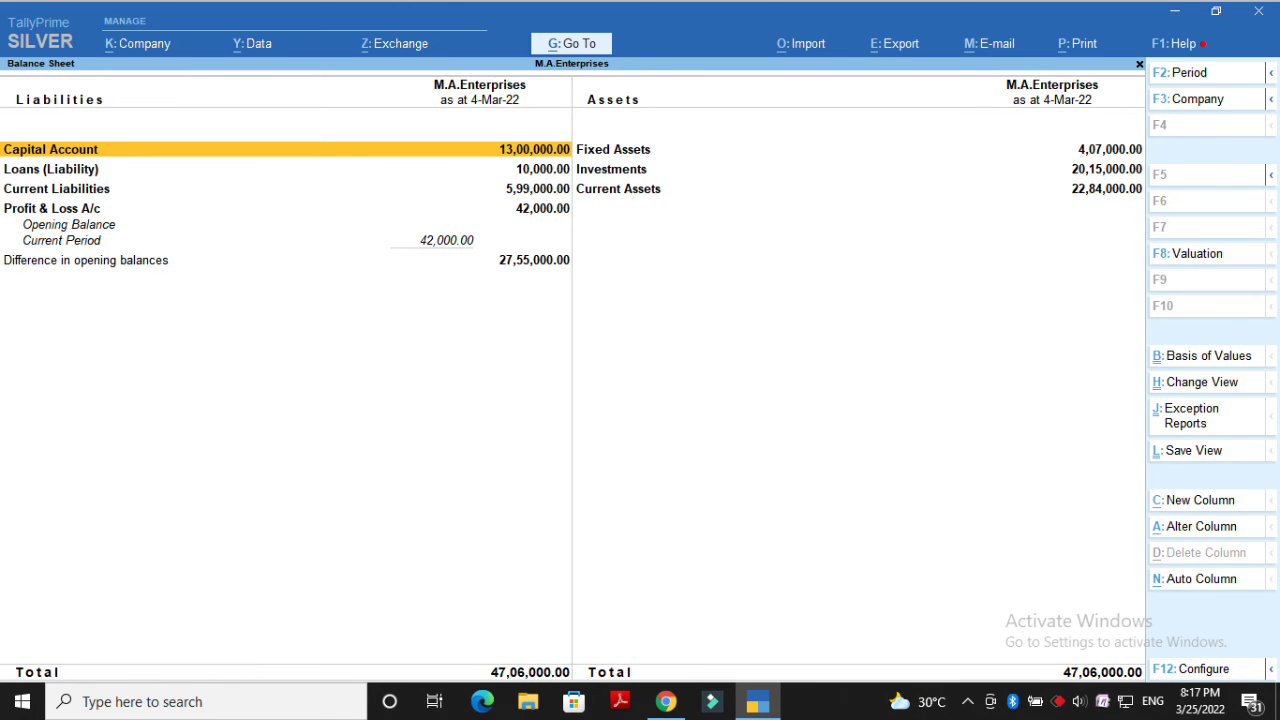
key("Down")
key("Down")
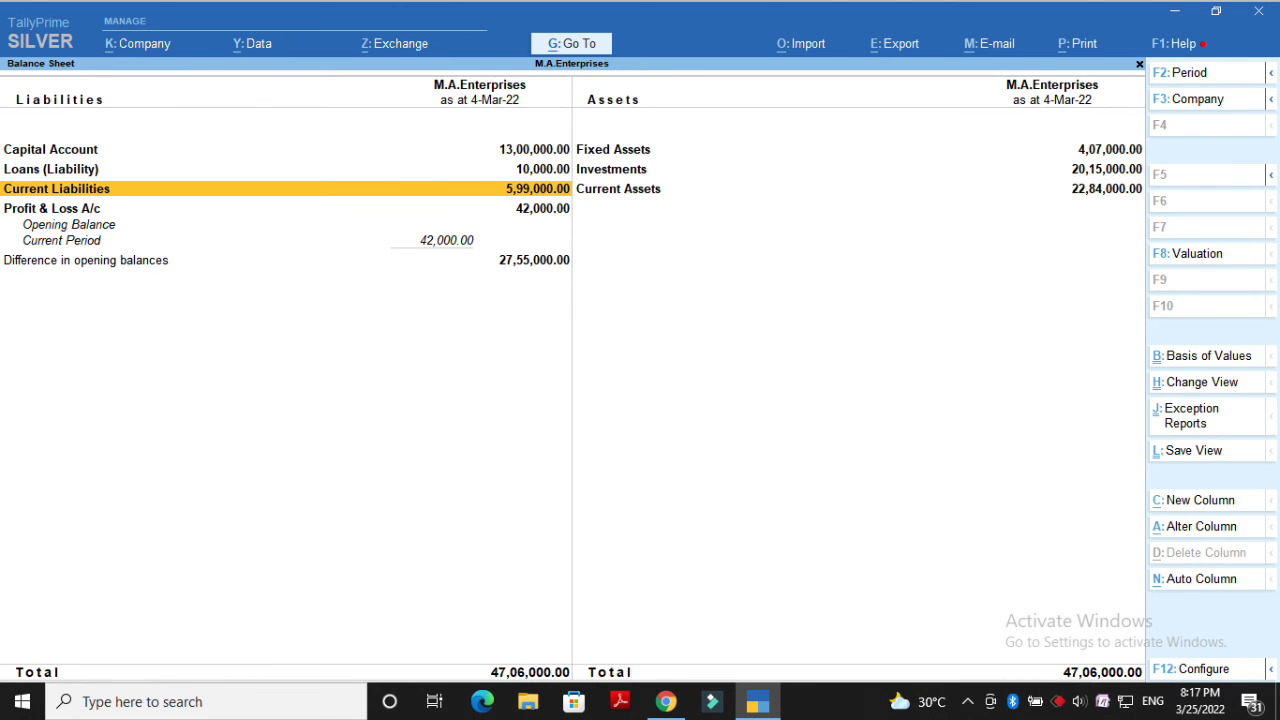
key("Return")
key("Down")
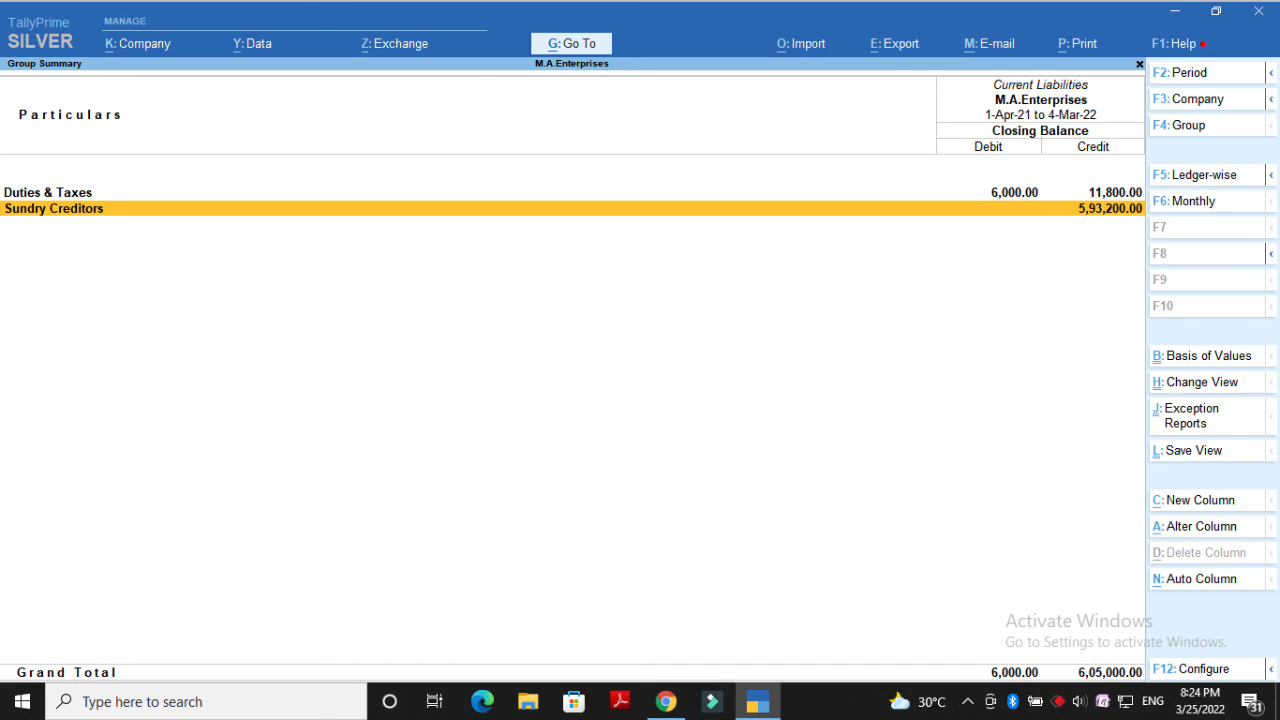
key("Return")
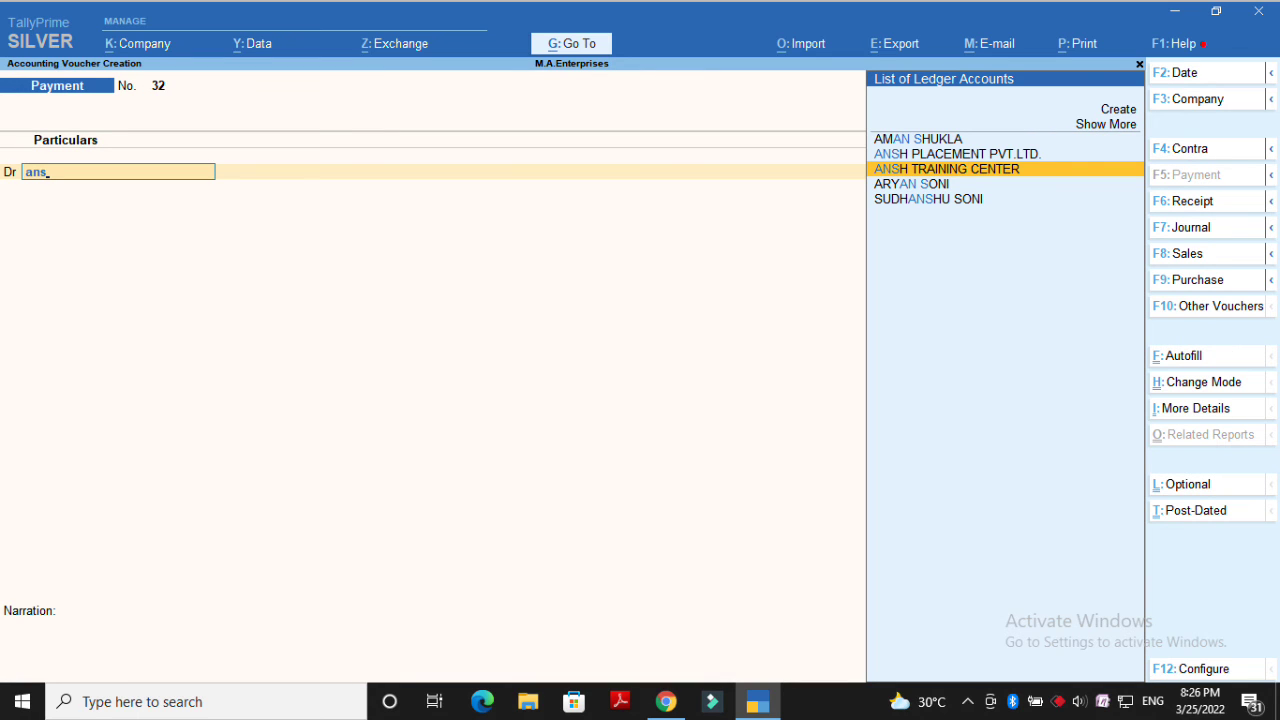
Step: Debit ANSH TRAINING CENTER with 90,000 in a payment voucher, allocated as Agst Ref to bill ATC - 01
key("Return")
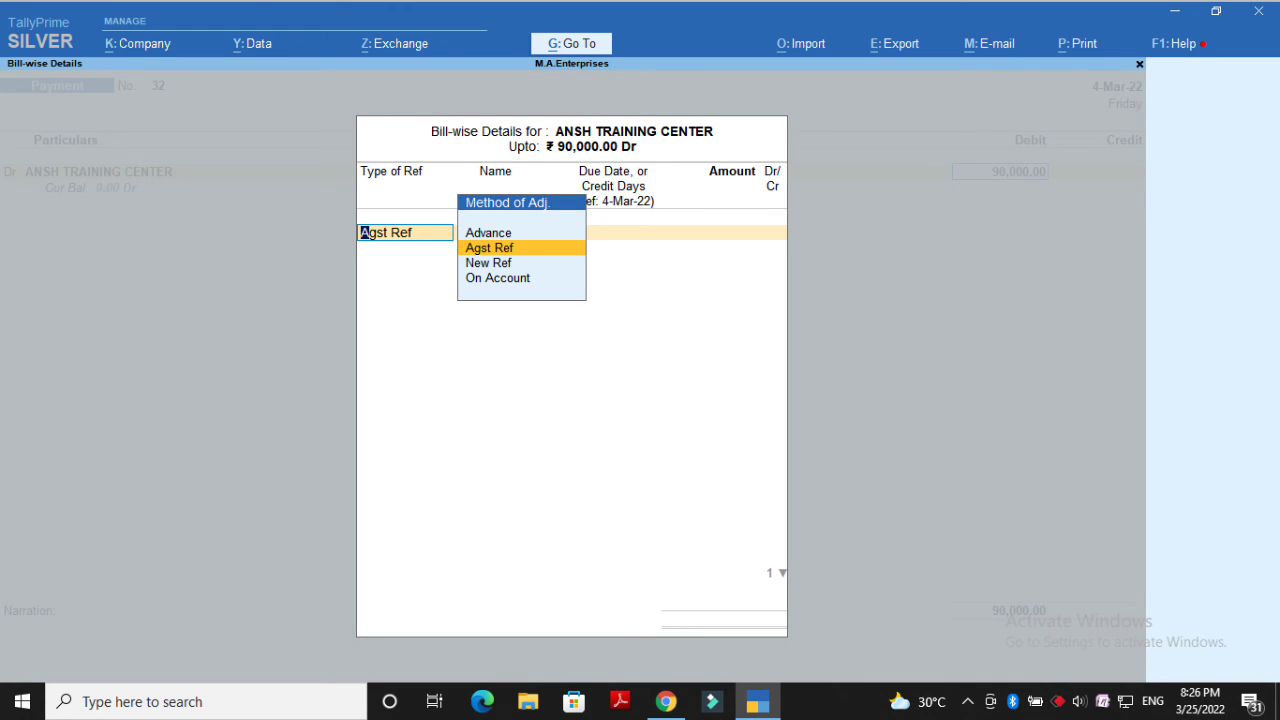
key("Return")
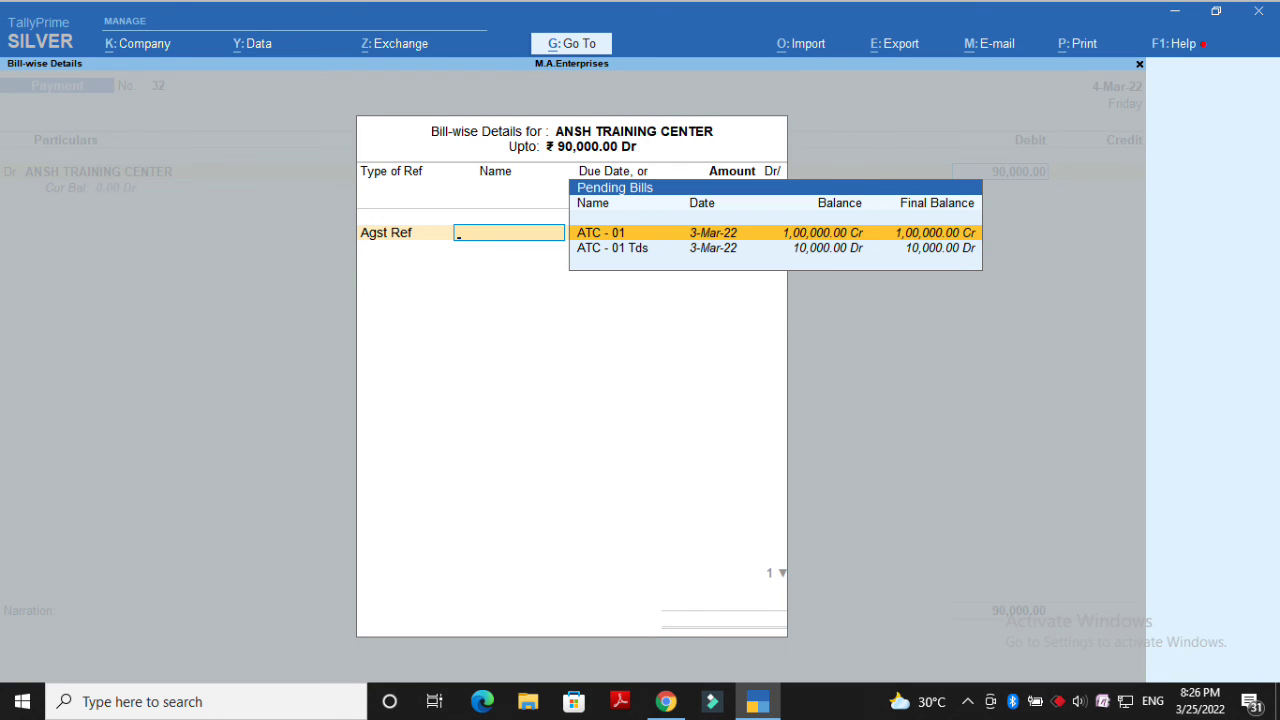
key("Return")
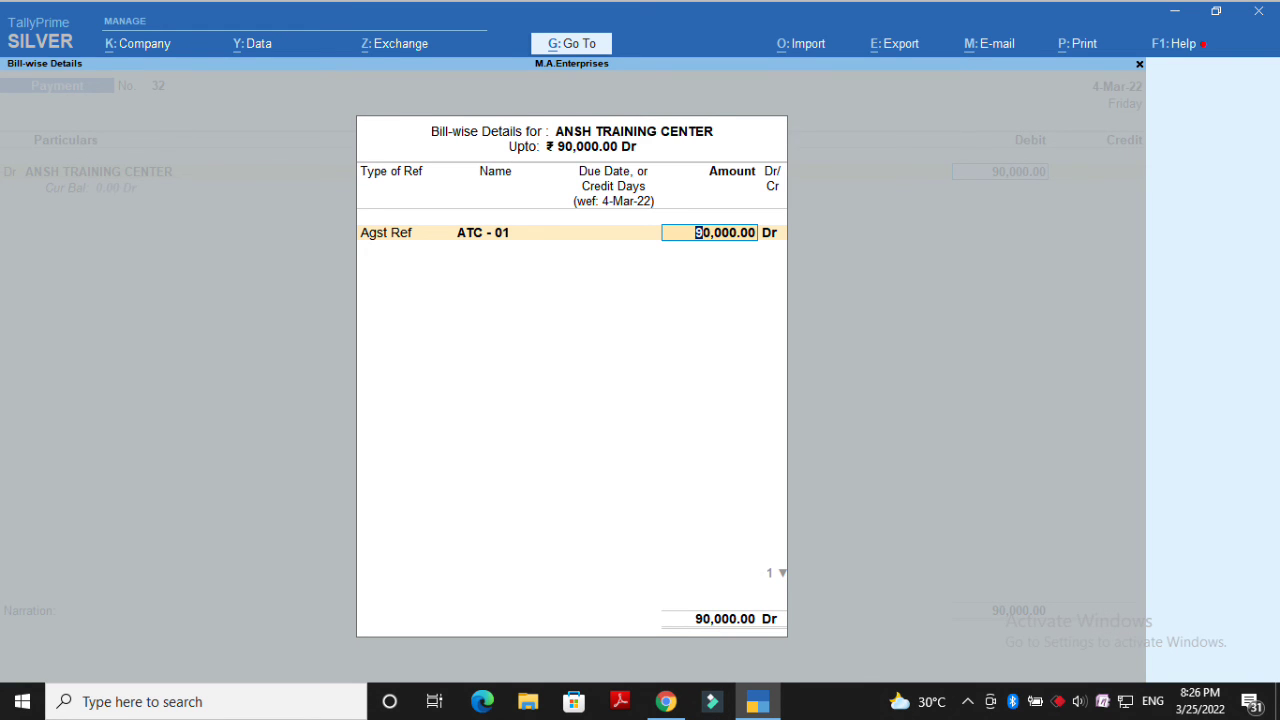
key("Return")
Step: Add a second debit line for ANSH PLACEMENT PVT.LTD. with 88200, allocated as Agst Ref to bill 125
type("dr")
key("Return")
type("Ansh")
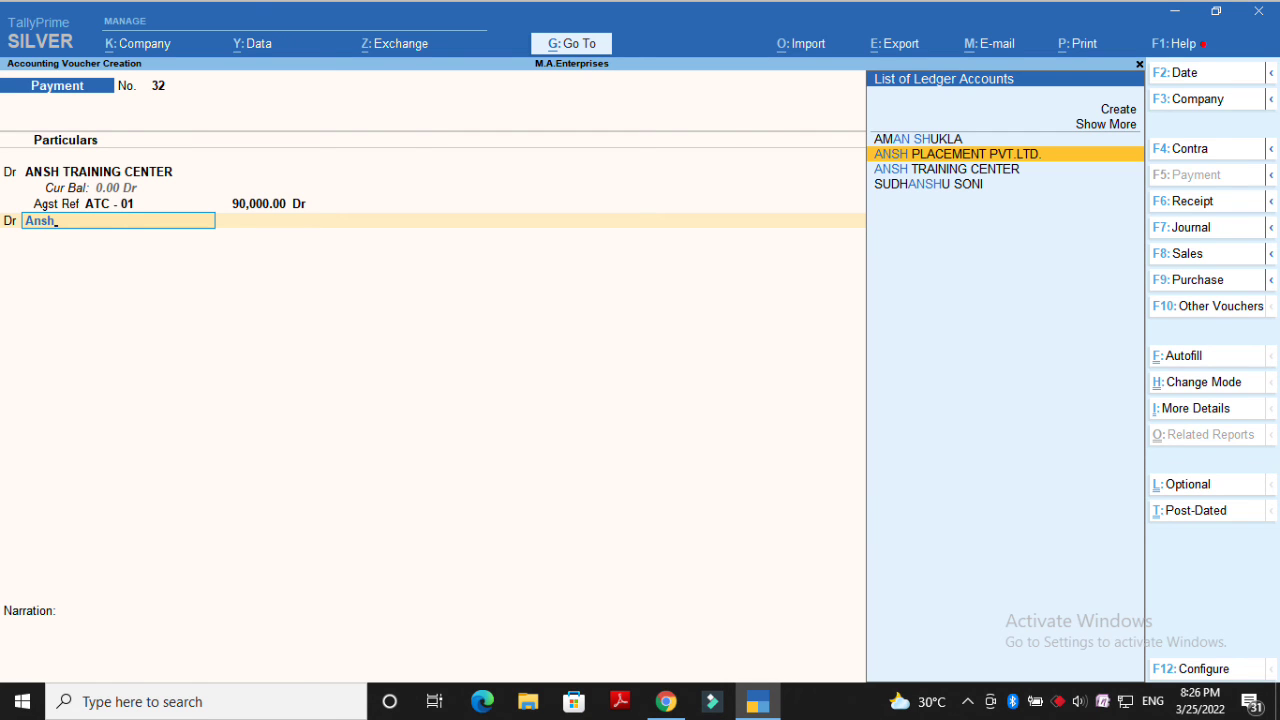
key("Return")
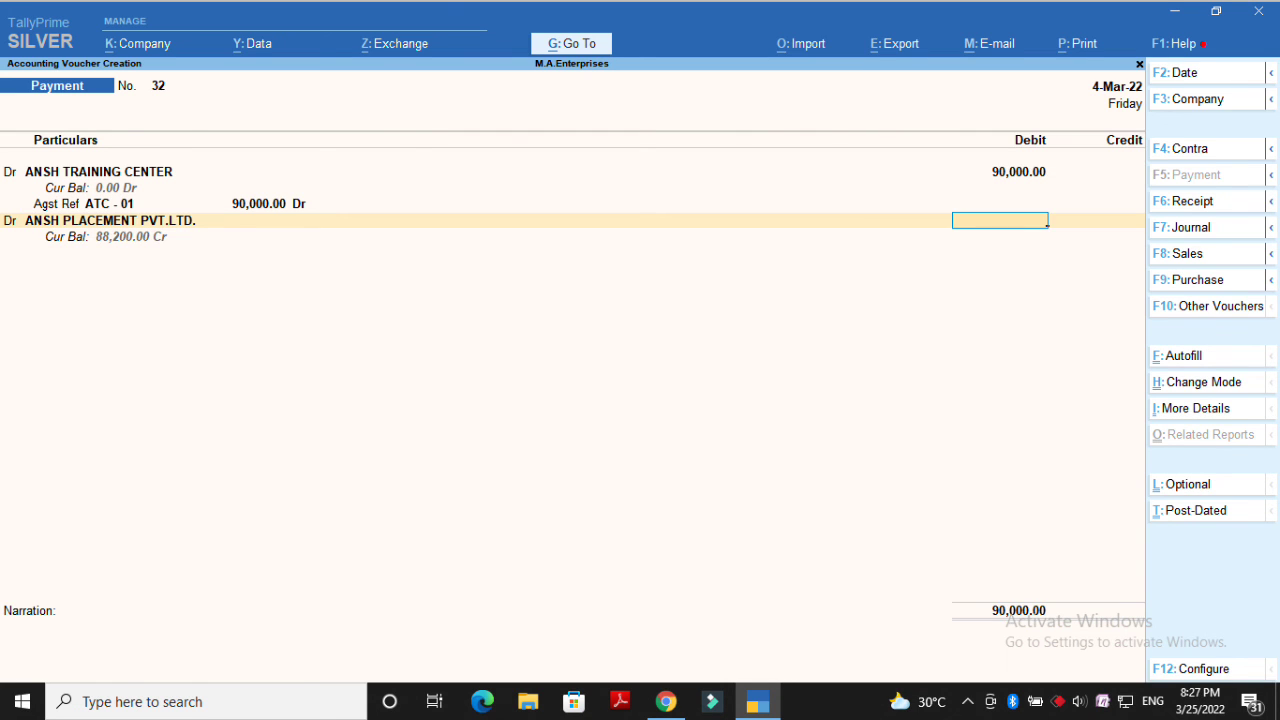
type("88200")
key("Return")
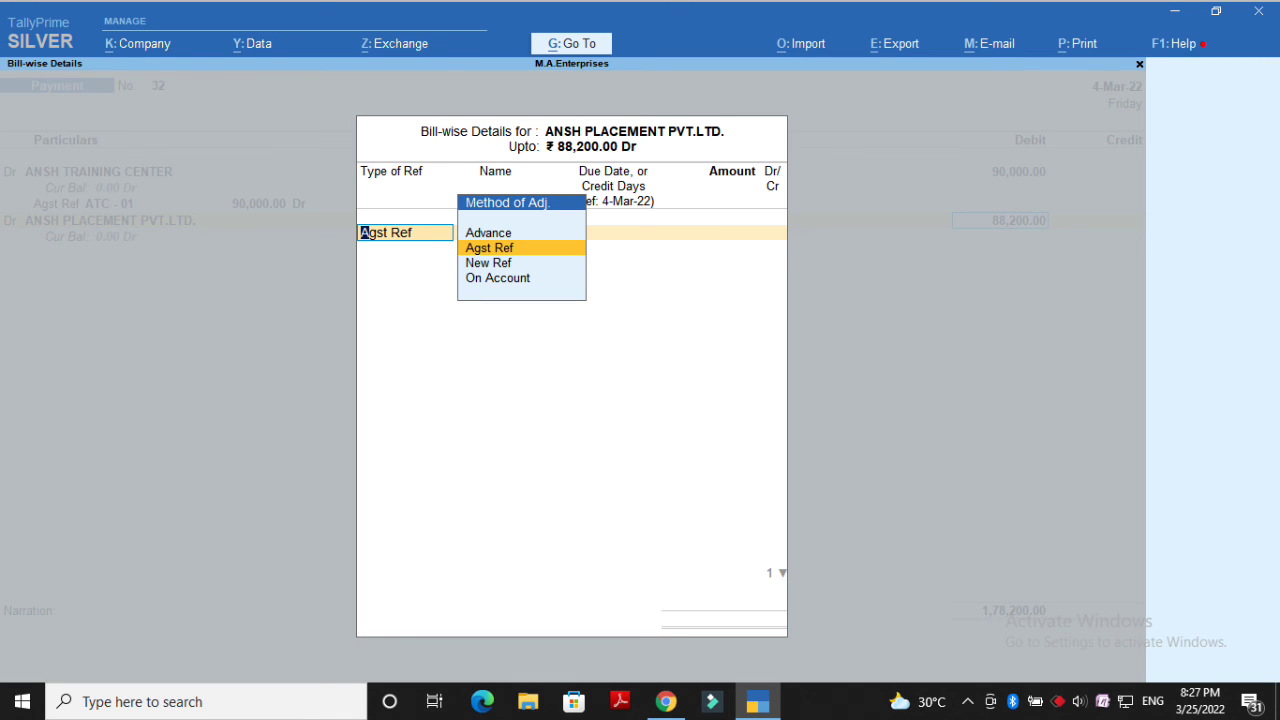
key("Return")
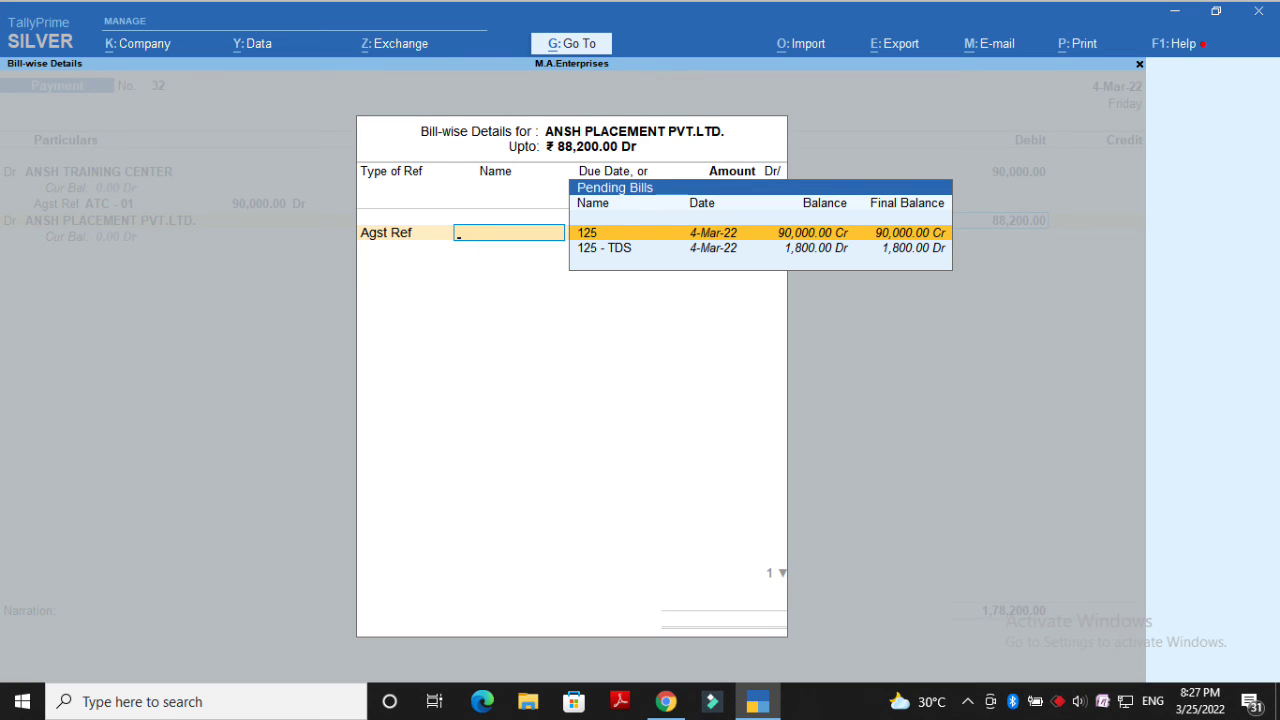
key("Return")
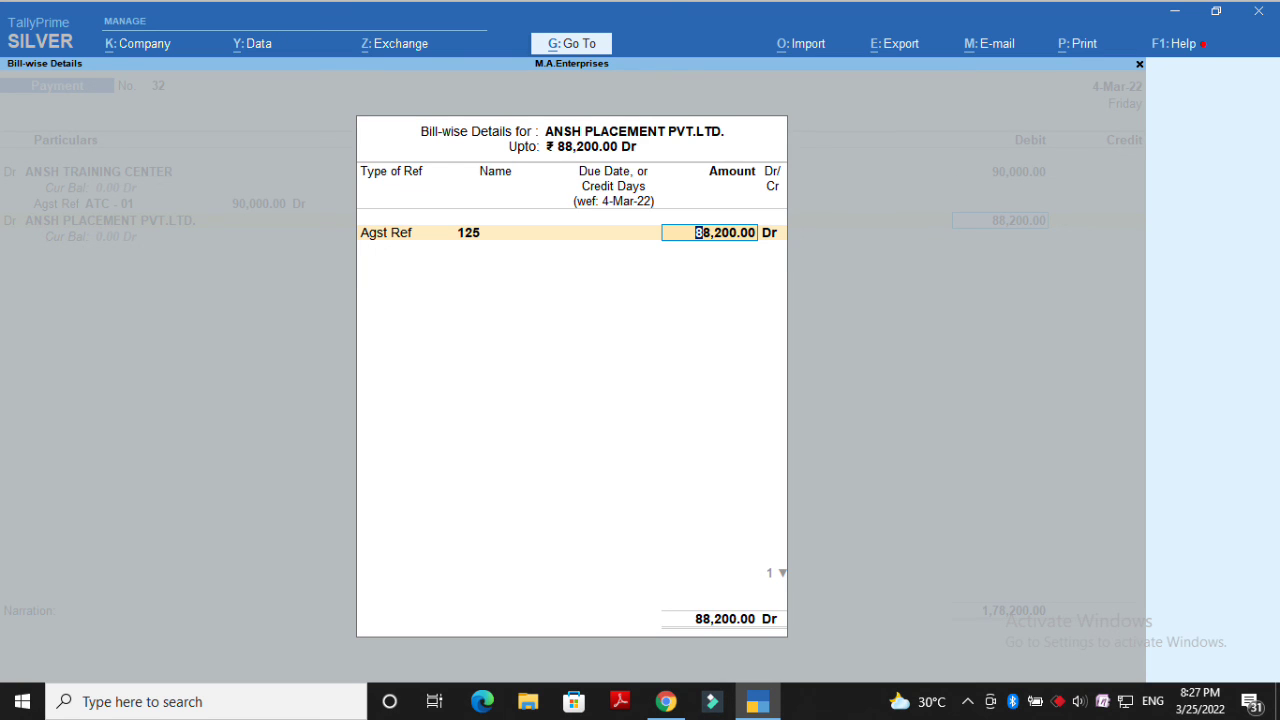
key("Return")
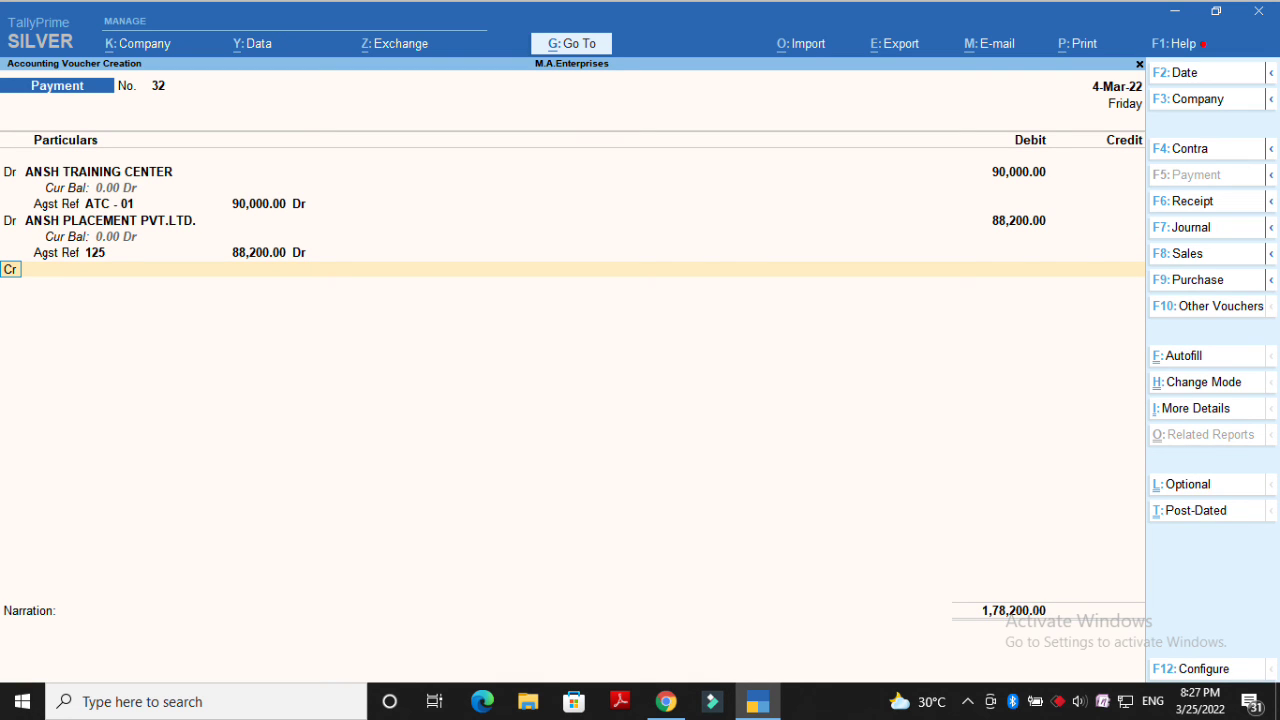
Step: Credit Cash with 1,78,200 and save the payment voucher without a narration
key("Return")
type("Cas")
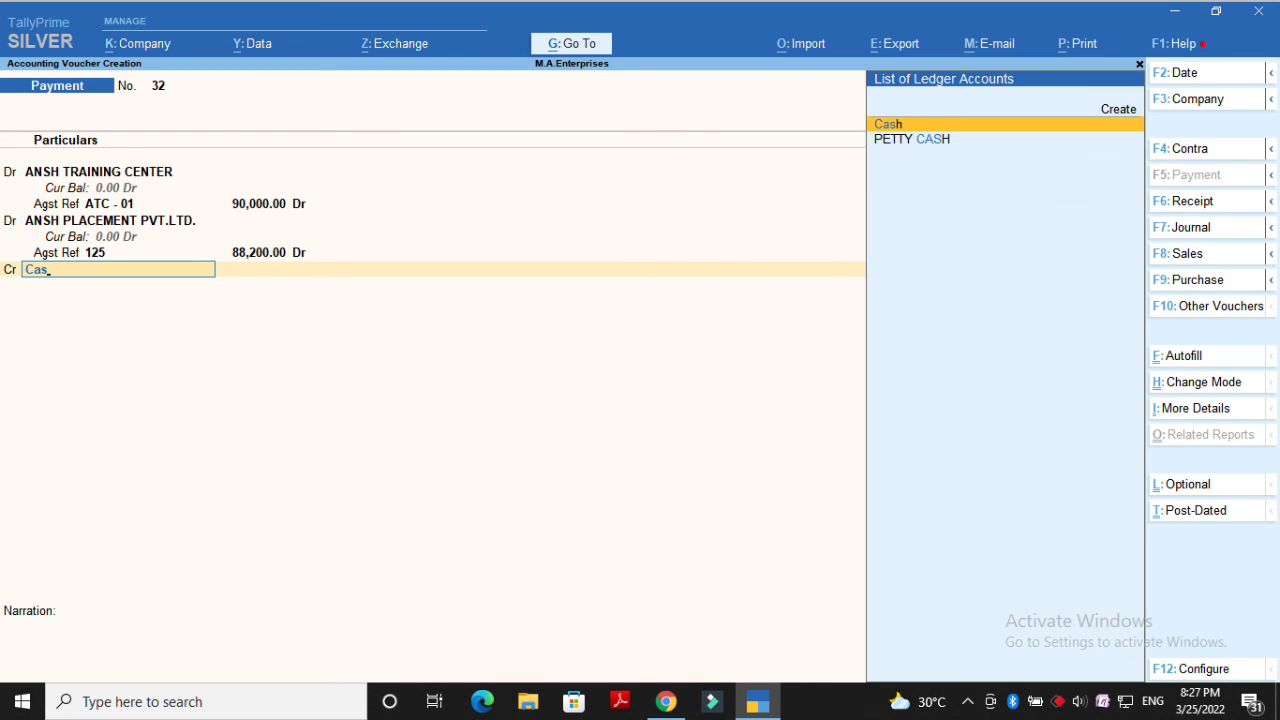
key("Return")
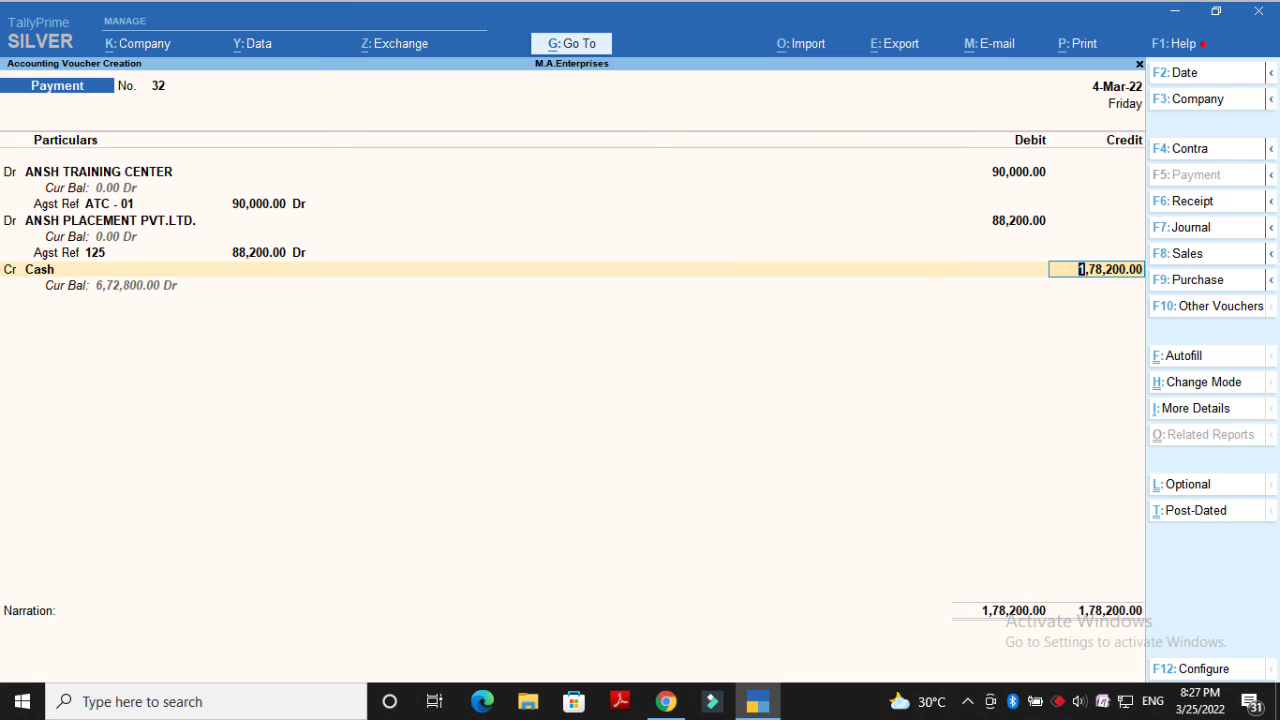
key("ctrl+a")
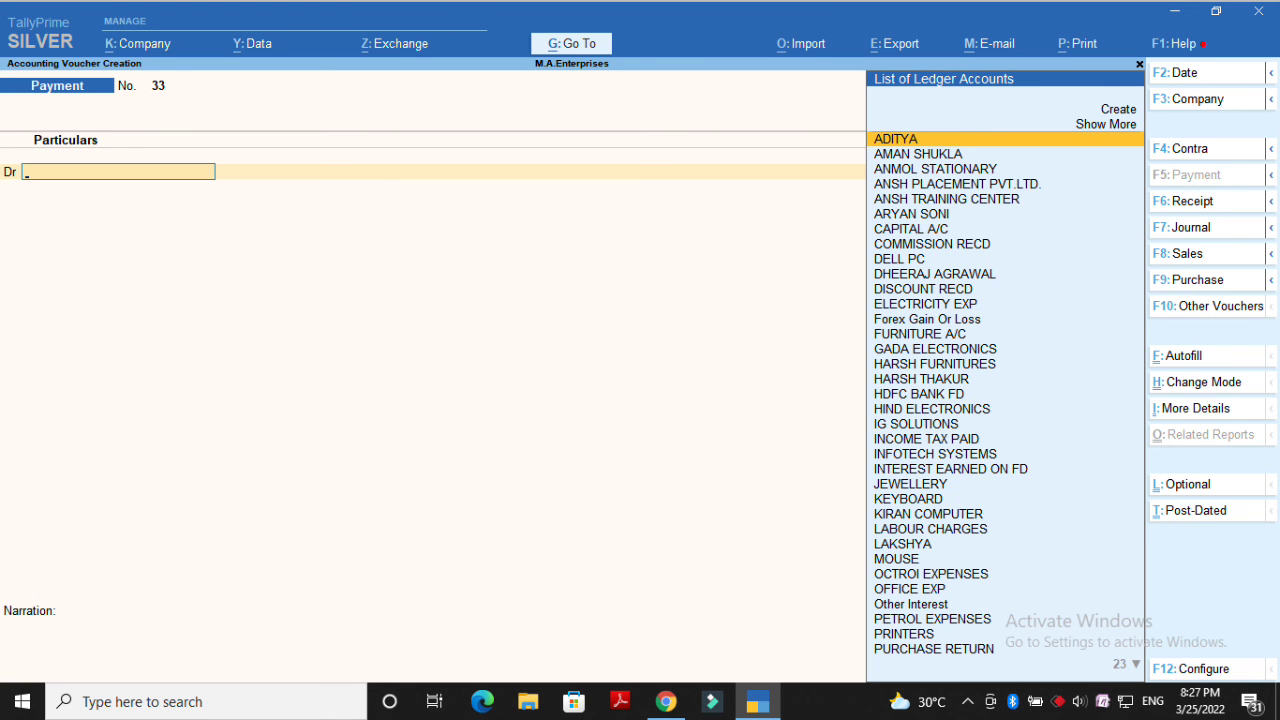